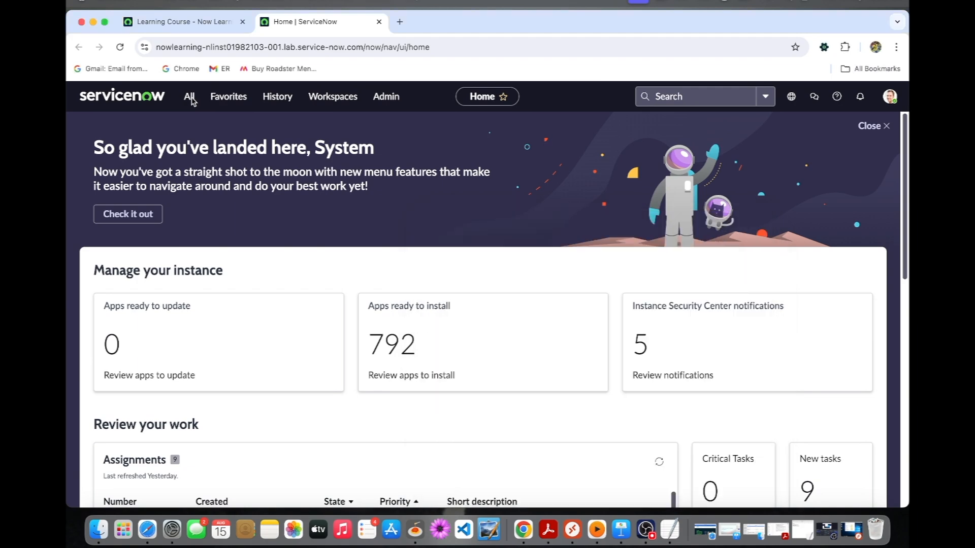
Step: Find the Discovery Schedules module under Discovery by filtering for "discovery sc" and open it in a new browser tab
left_click(190, 98)
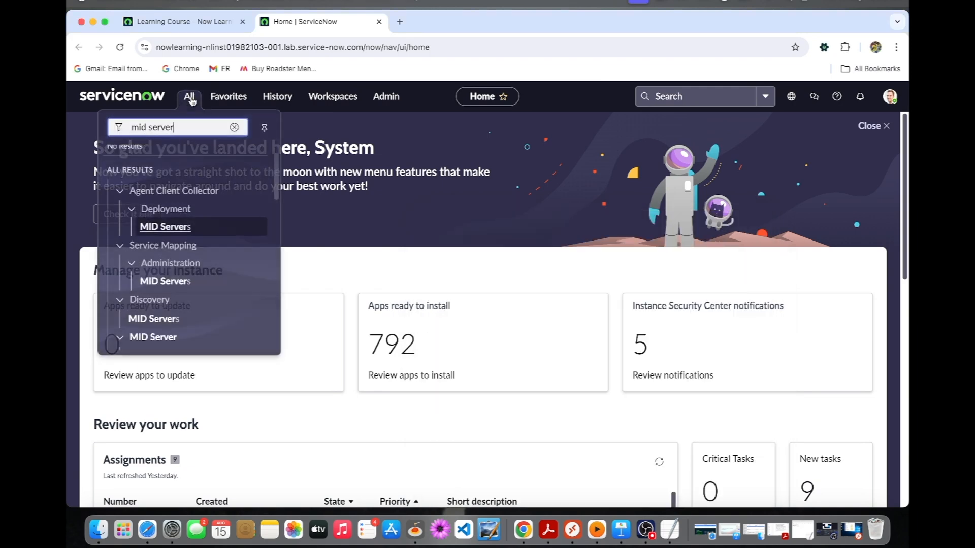
left_click(234, 127)
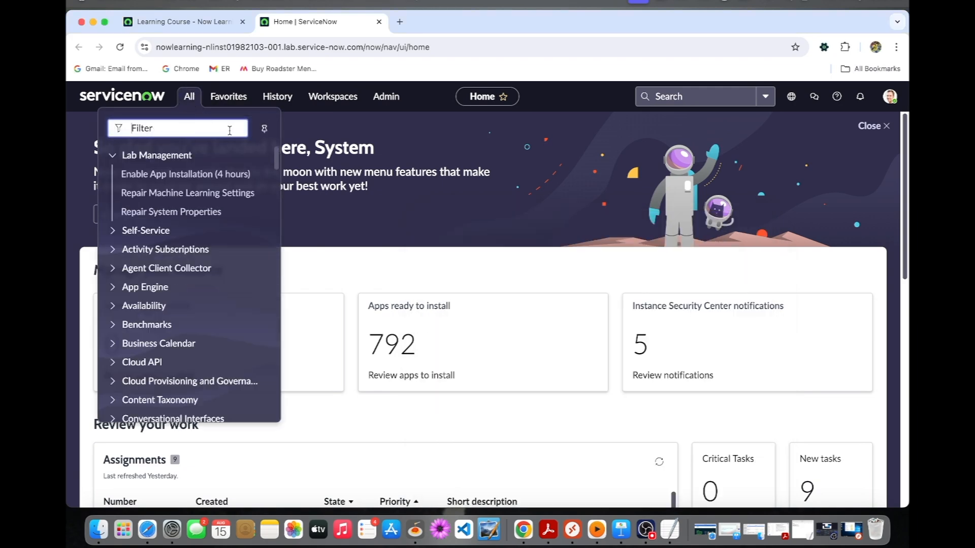
type("discovery sc")
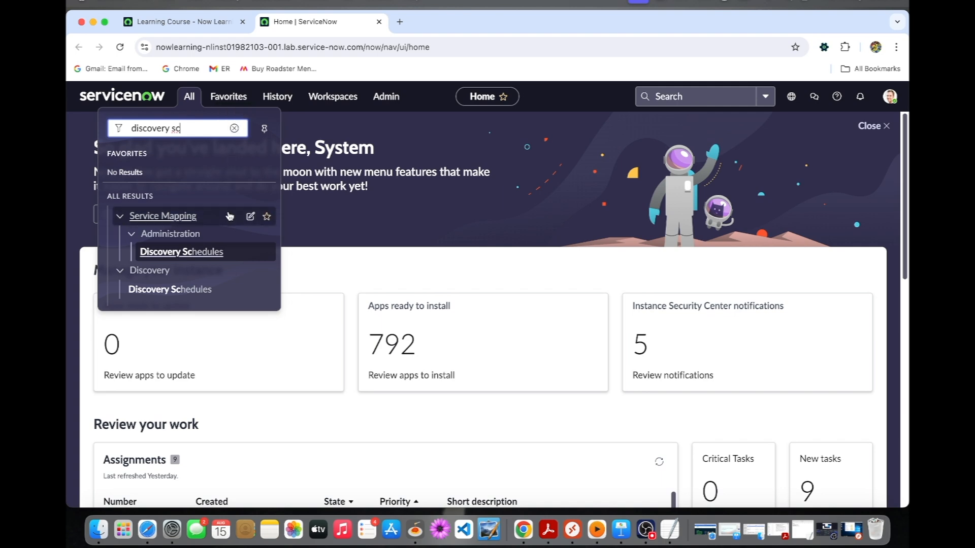
left_click(169, 289, "super")
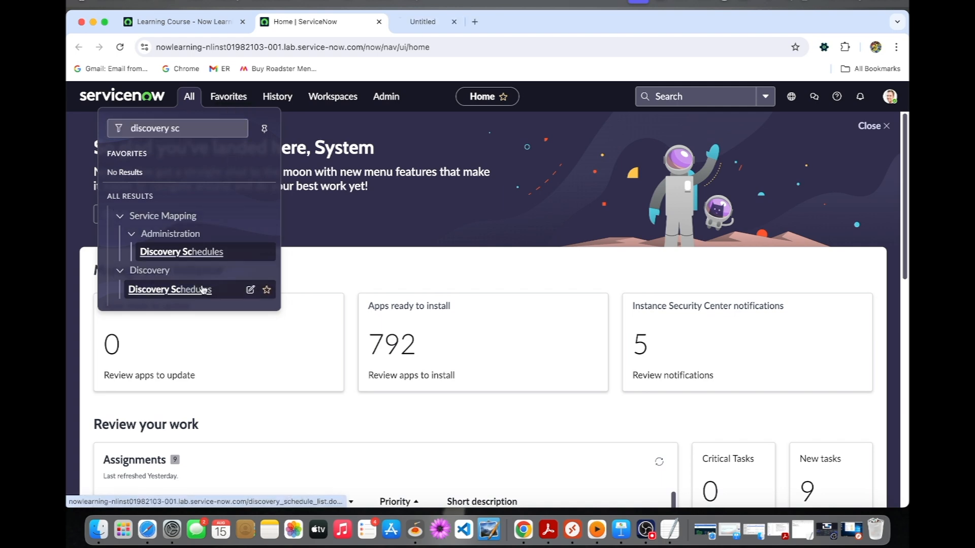
left_click(441, 25)
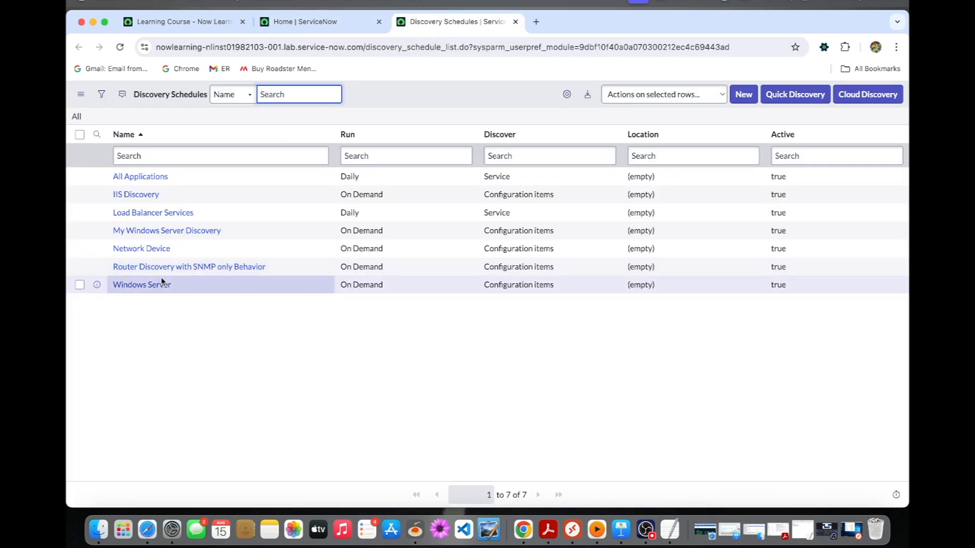
Step: Open the My Windows Server Discovery schedule in a separate browser tab and run it immediately with Discover now
left_click(173, 231, "super")
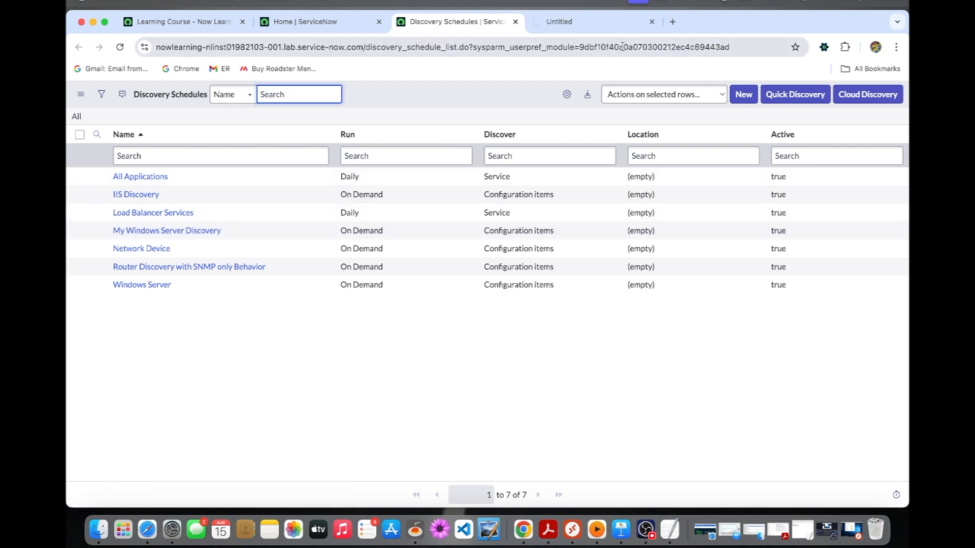
left_click(630, 23)
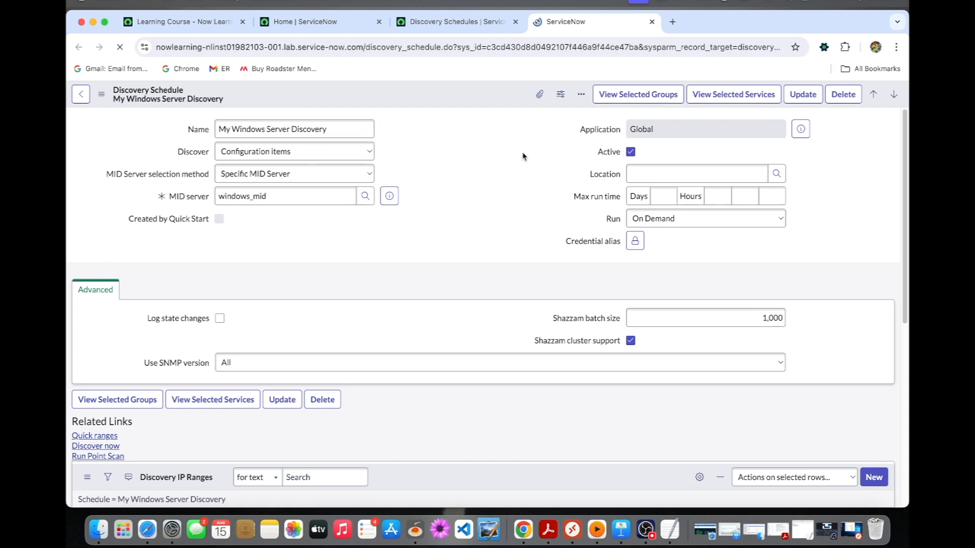
scroll(433, 264, "down", 1)
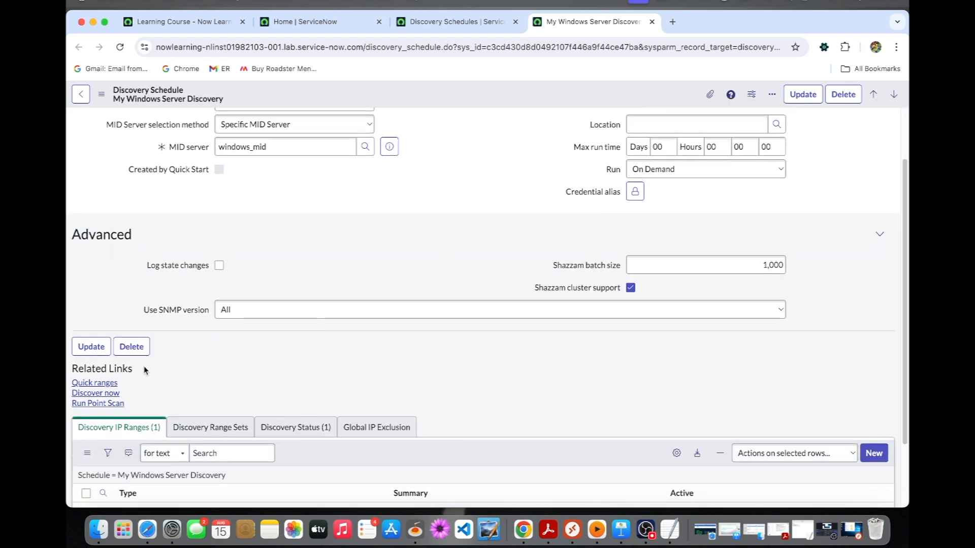
left_click(96, 394)
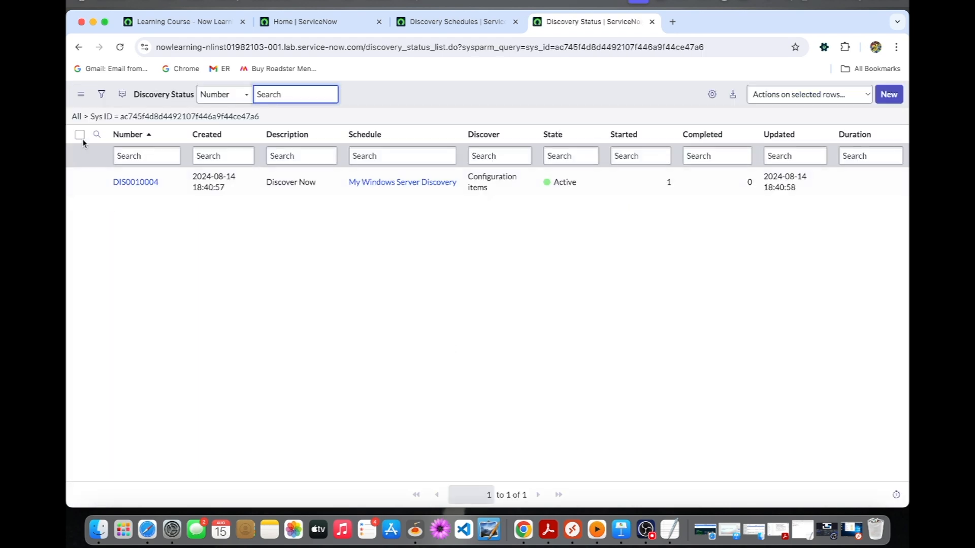
Step: Open the discovery status record of the new run and reload it to follow the scan progress of its device
left_click(145, 182)
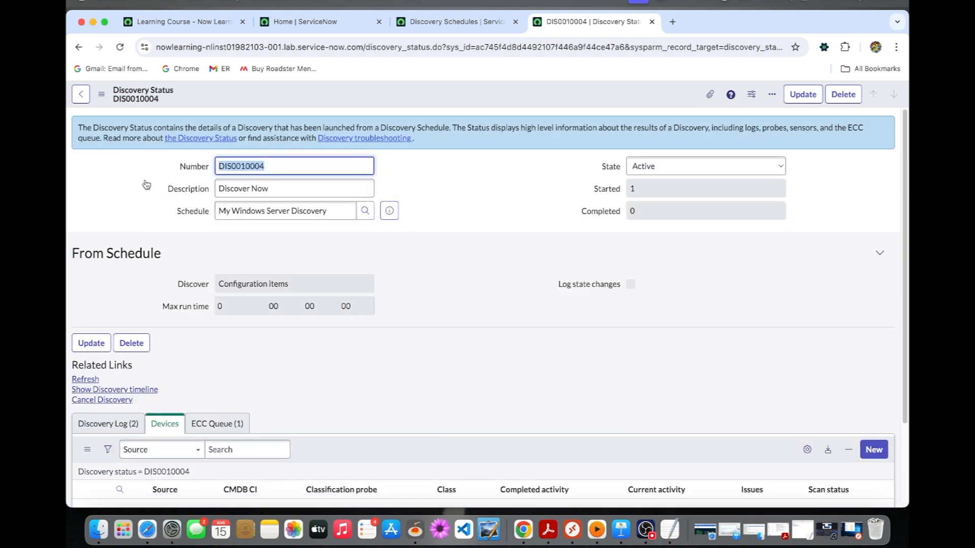
left_click(120, 46)
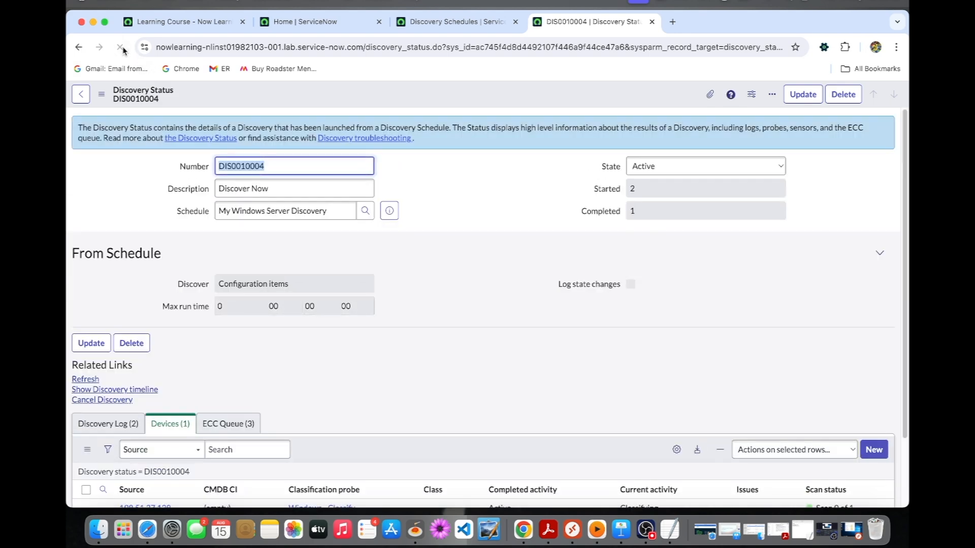
scroll(191, 244, "down", 3)
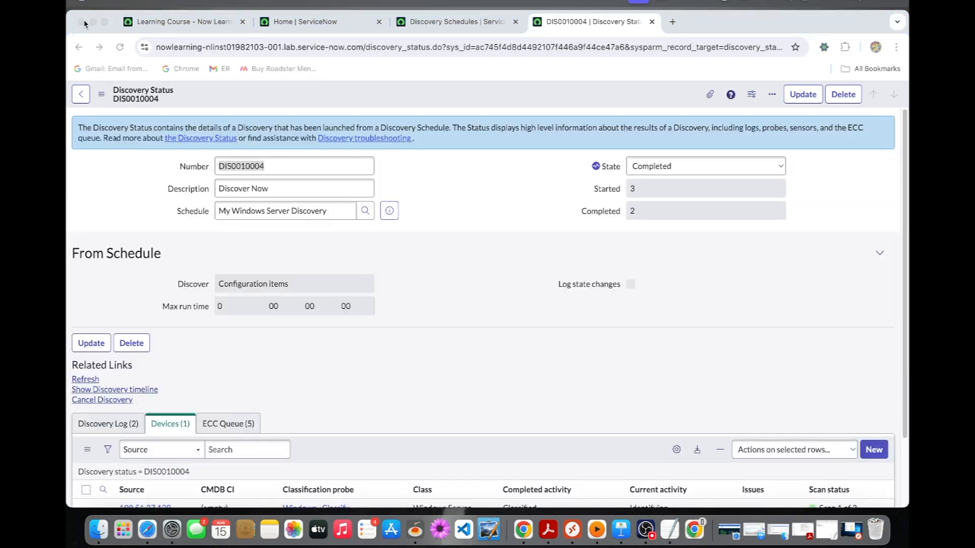
scroll(232, 244, "down", 3)
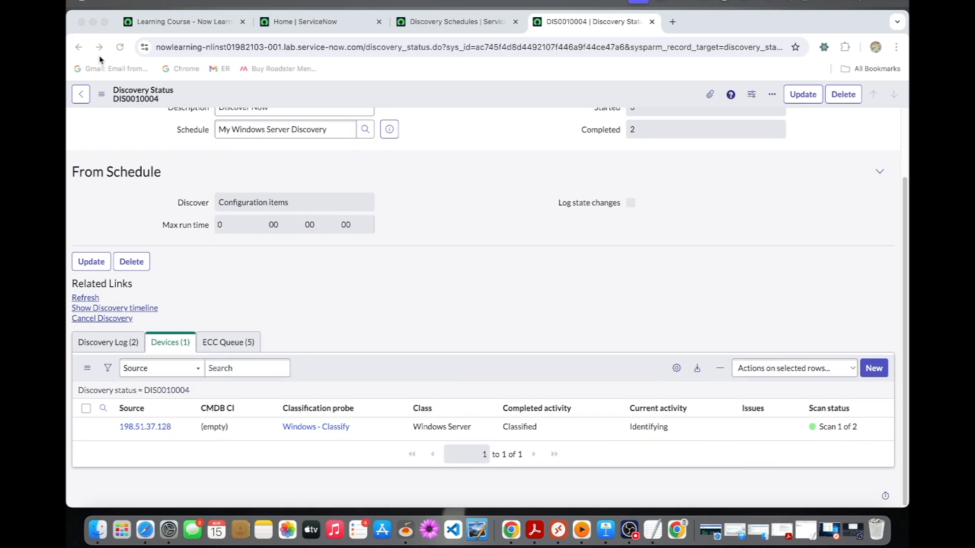
left_click(122, 49)
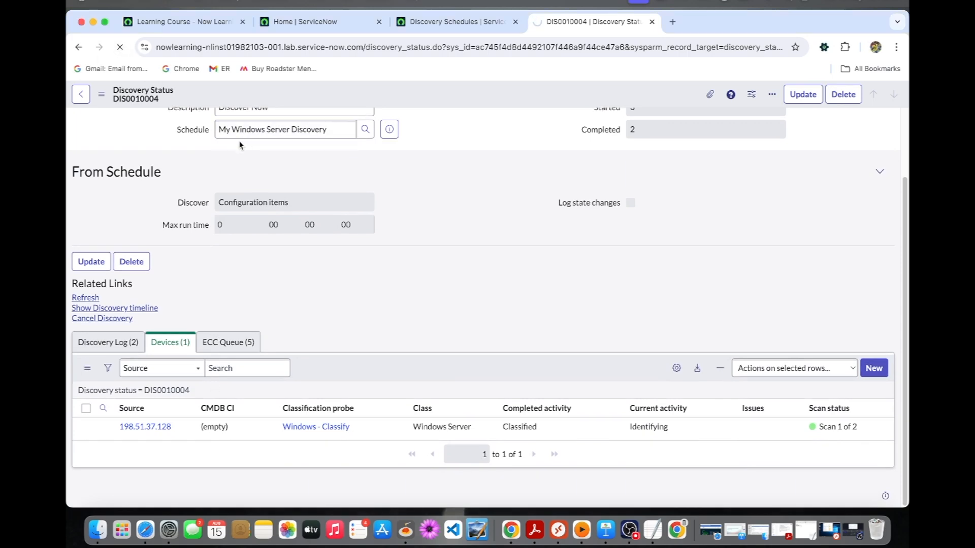
scroll(219, 324, "down", 2)
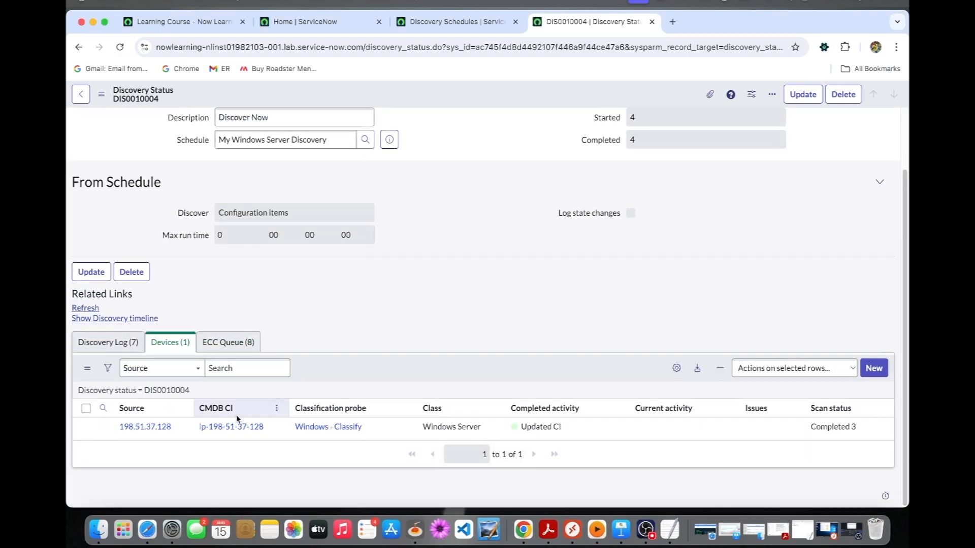
Step: Open the discovered Windows server's CMDB CI record in a new browser tab and view its Running Processes related list
left_click(231, 427, "super")
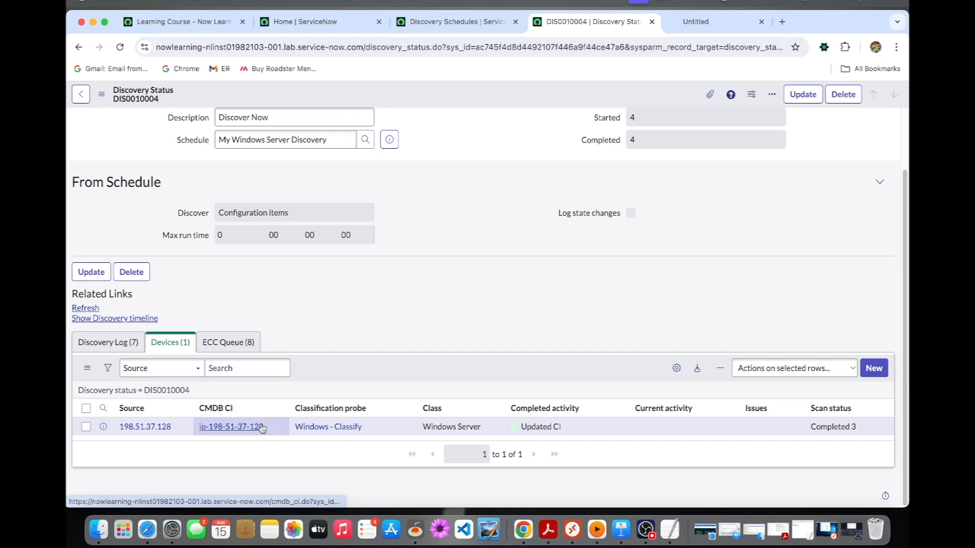
left_click(696, 23)
scroll(401, 275, "down", 10)
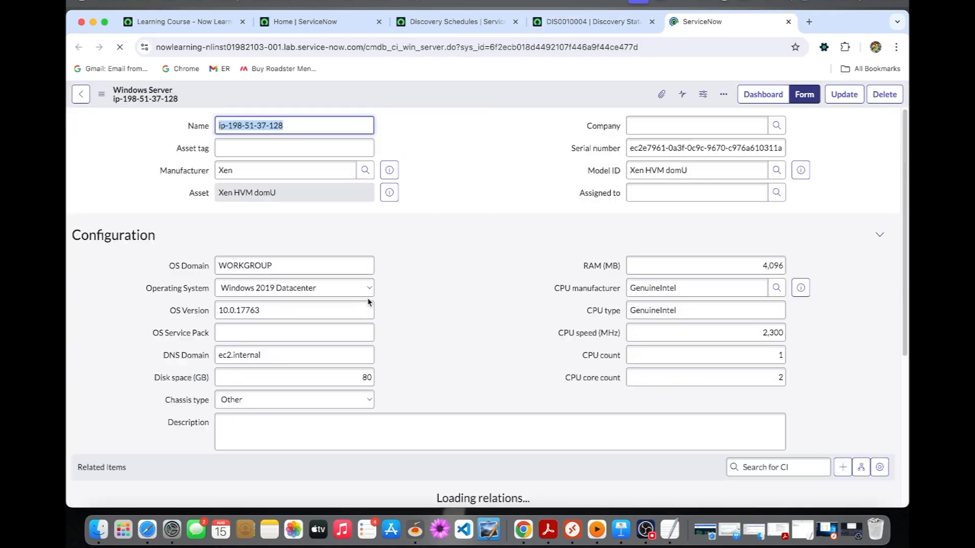
scroll(393, 316, "down", 10)
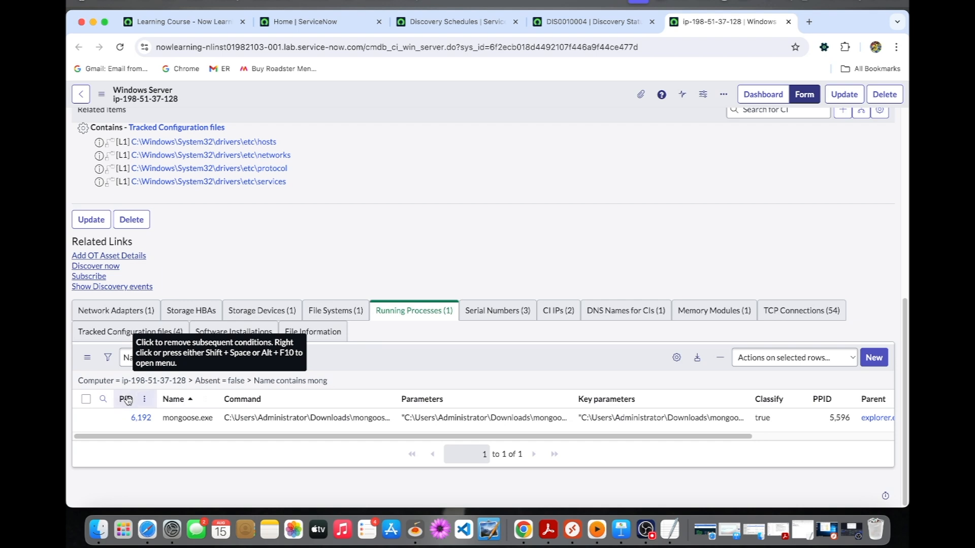
Step: Show the filter conditions applied to the Running Processes list
left_click(107, 358)
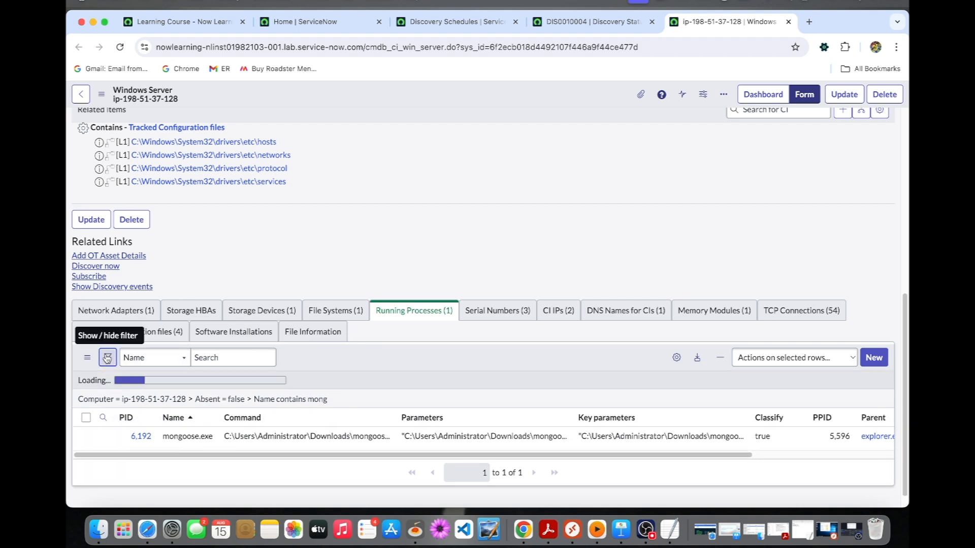
scroll(191, 392, "down", 1)
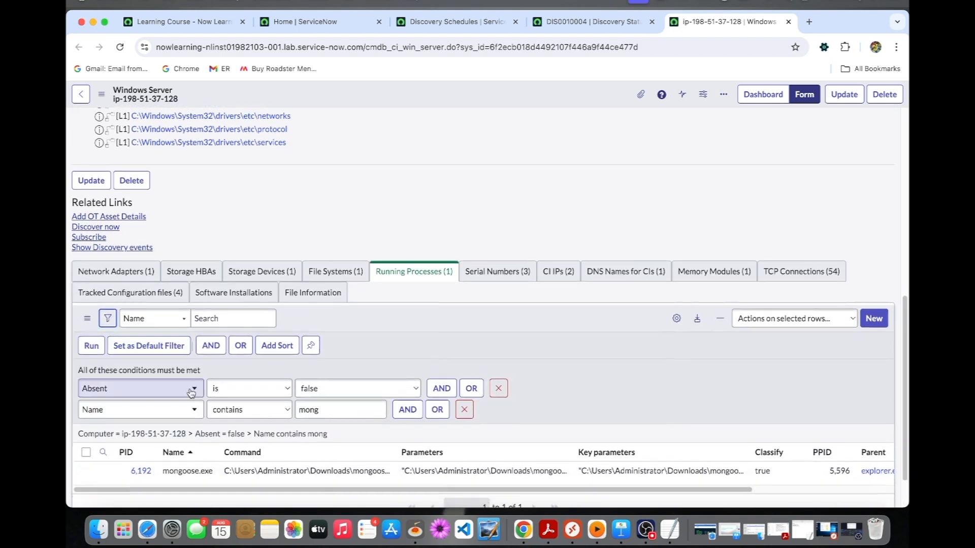
scroll(191, 393, "down", 1)
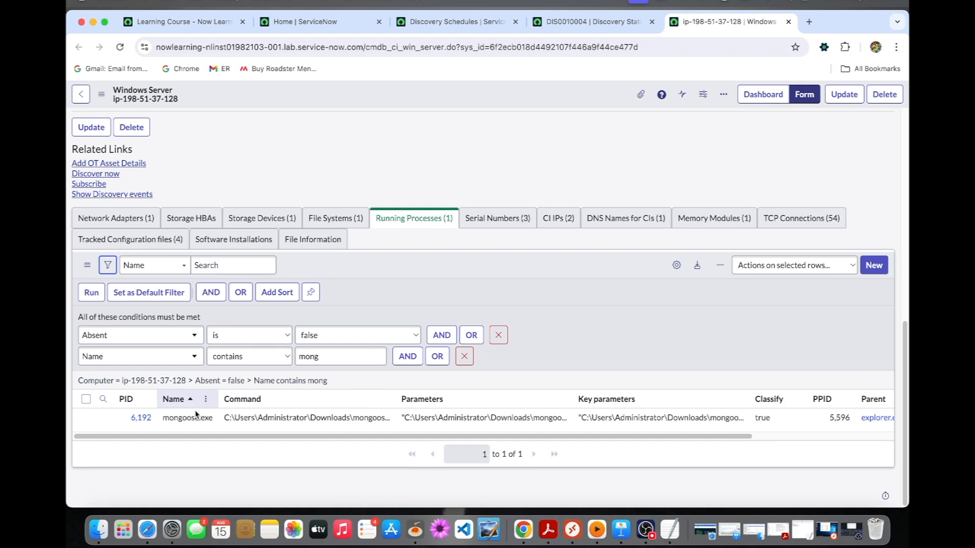
Step: Open the mongoose.exe running process in a new browser tab and examine its command, parameters and TCP connections
left_click(142, 417, "super")
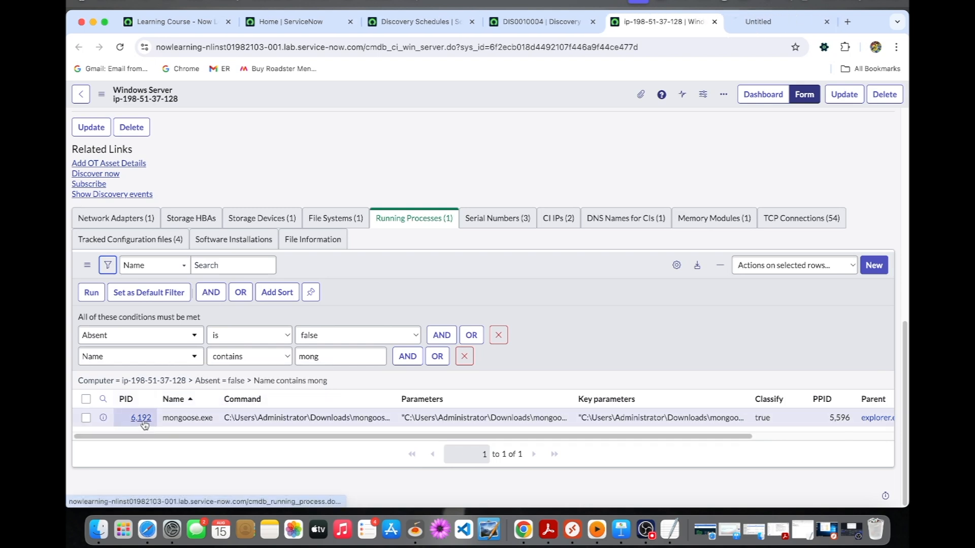
left_click(770, 20)
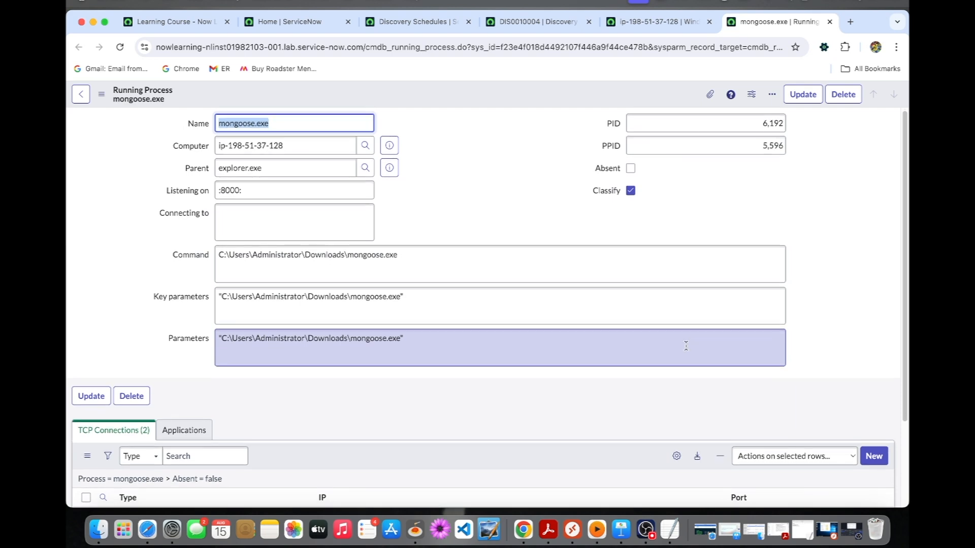
scroll(682, 341, "down", 1)
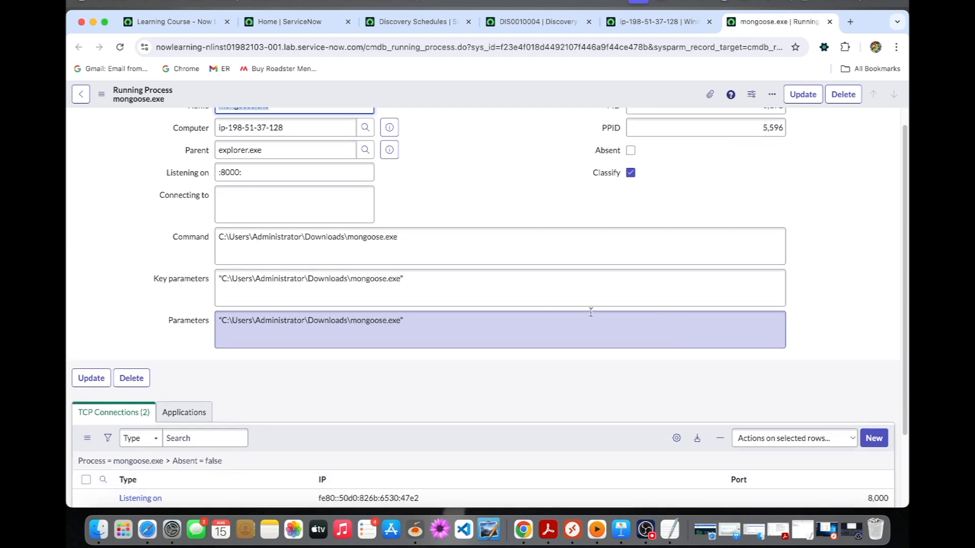
scroll(574, 311, "up", 1)
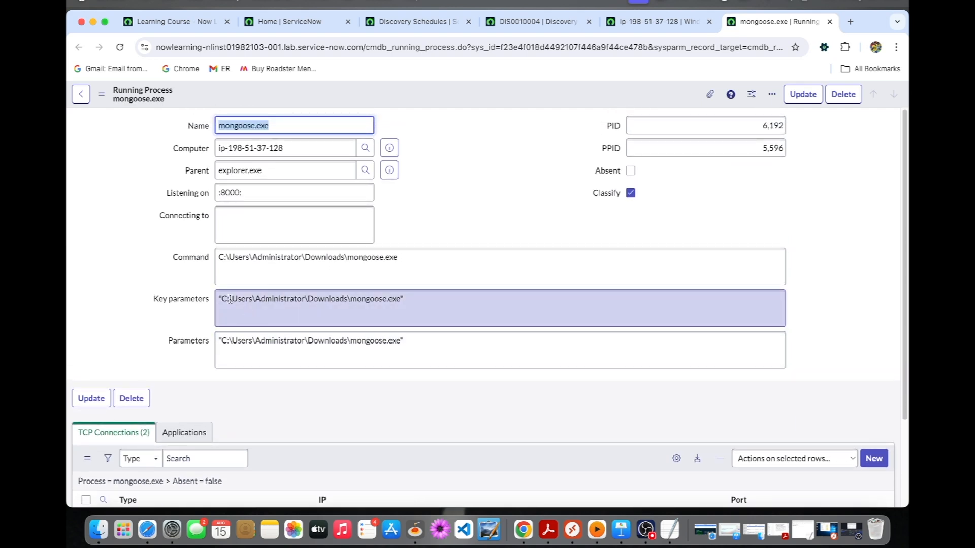
scroll(538, 338, "down", 1)
scroll(538, 337, "down", 3)
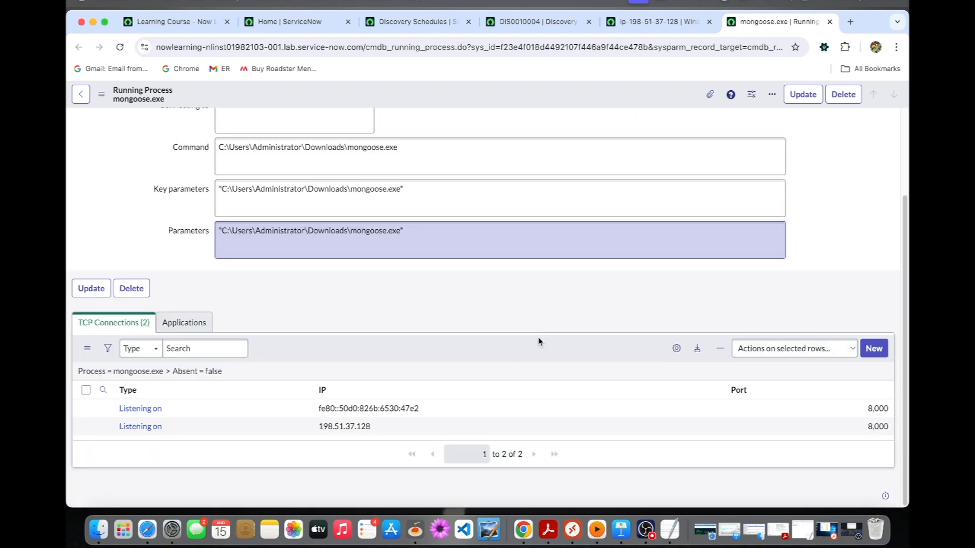
scroll(538, 338, "up", 3)
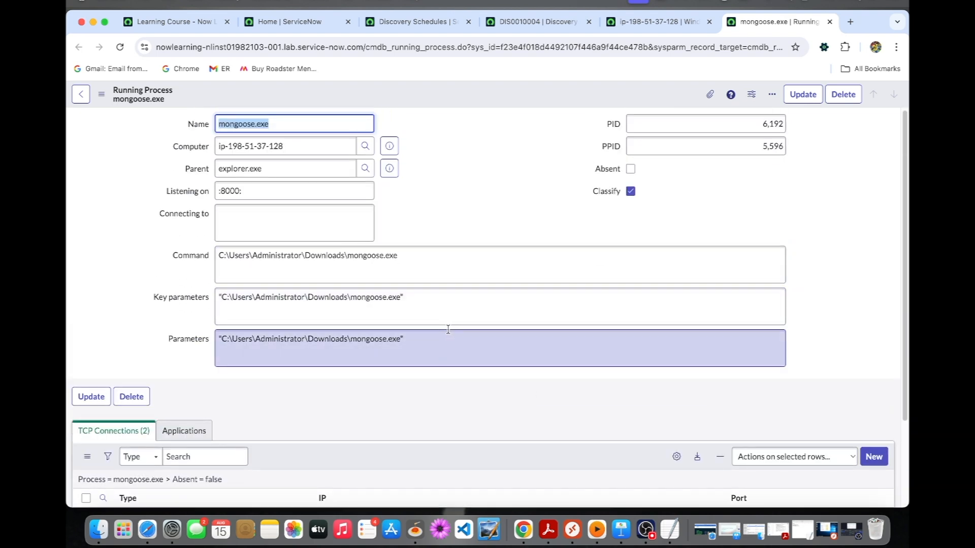
Step: Return to the server record, remove the "Name contains mong" condition from the Running Processes filter, run it and look through the processes
left_click(670, 24)
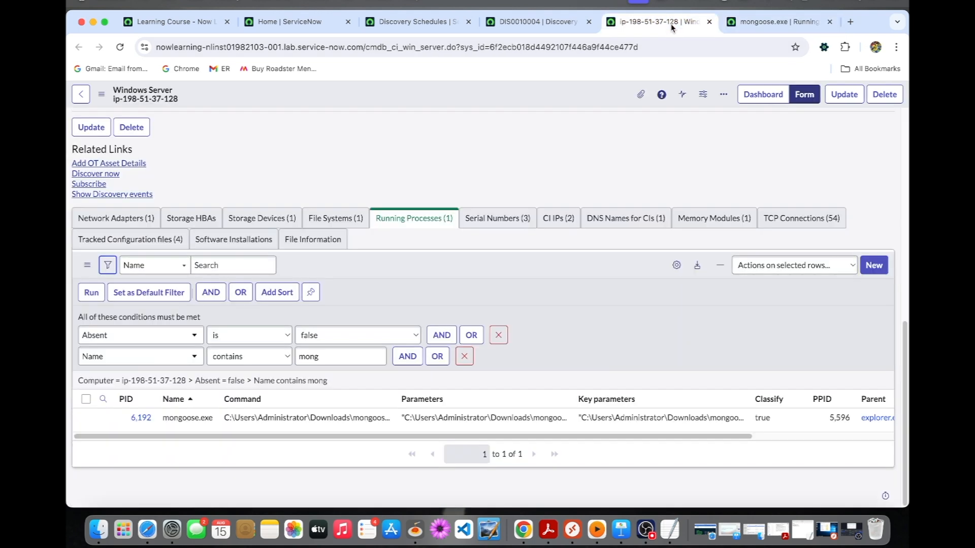
left_click(464, 356)
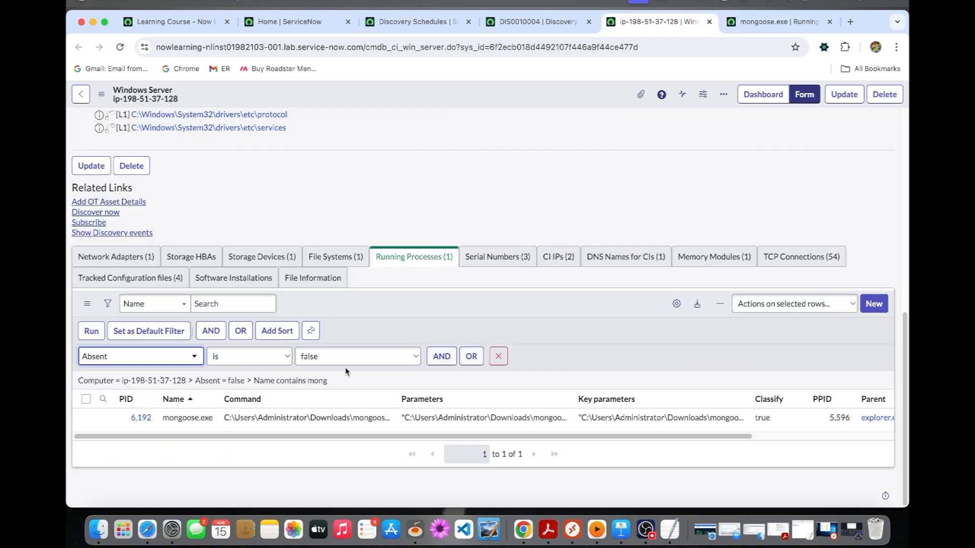
left_click(92, 331)
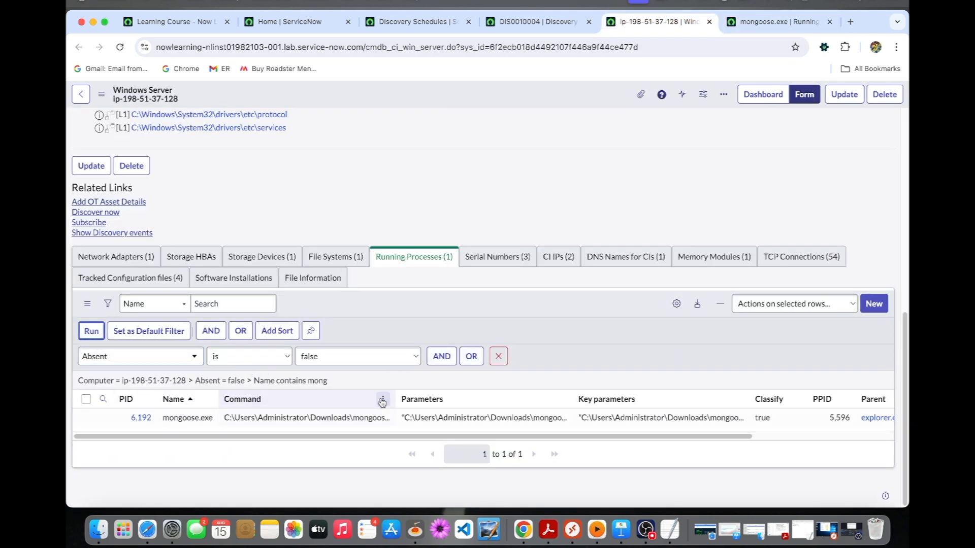
scroll(382, 402, "down", 3)
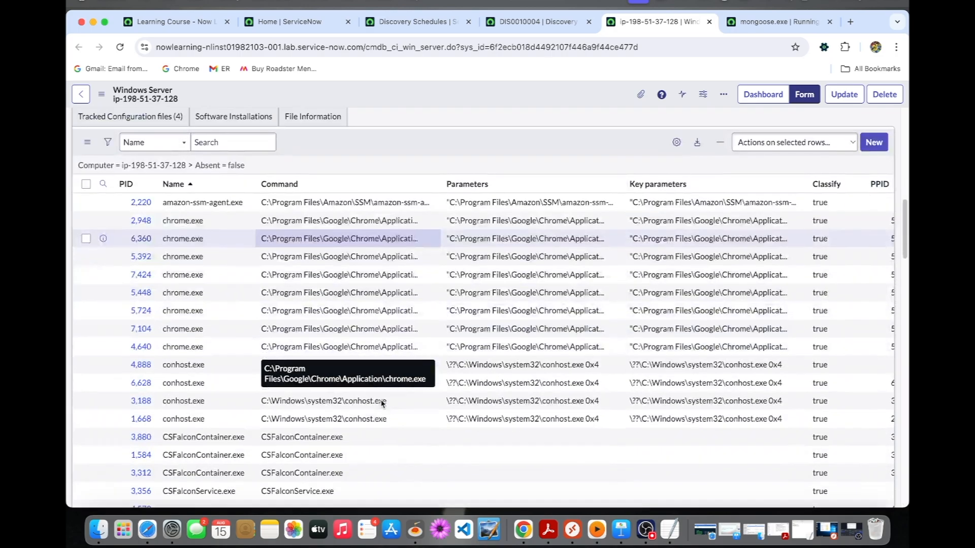
scroll(382, 404, "down", 4)
scroll(382, 403, "up", 13)
scroll(381, 403, "down", 12)
scroll(382, 403, "up", 9)
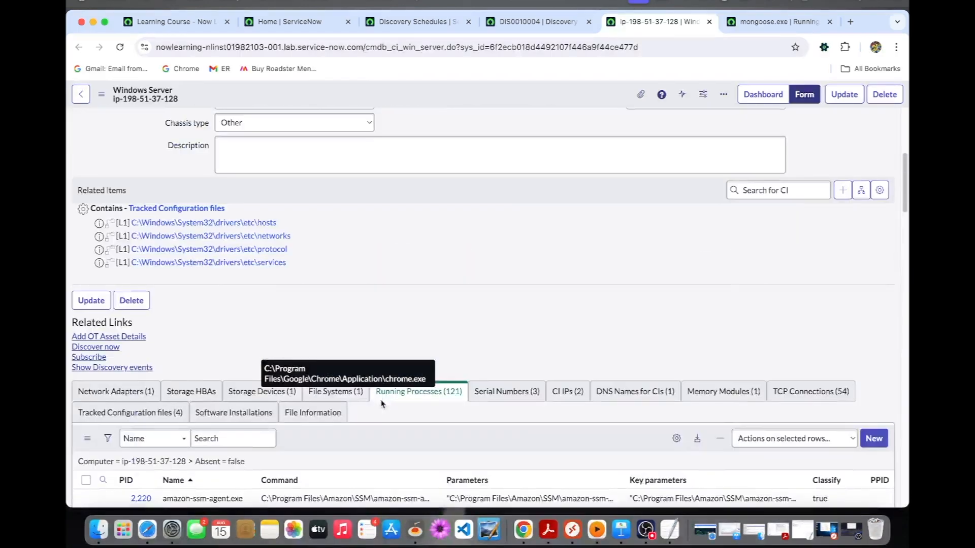
scroll(381, 404, "down", 3)
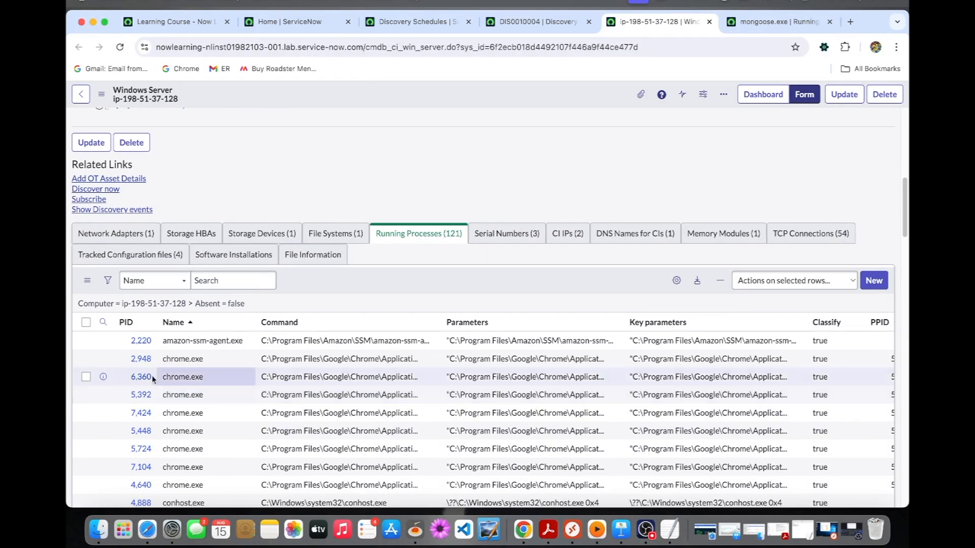
Step: Filter the server's Running Processes list by name with *mong and look across the matching process's columns
left_click(103, 322)
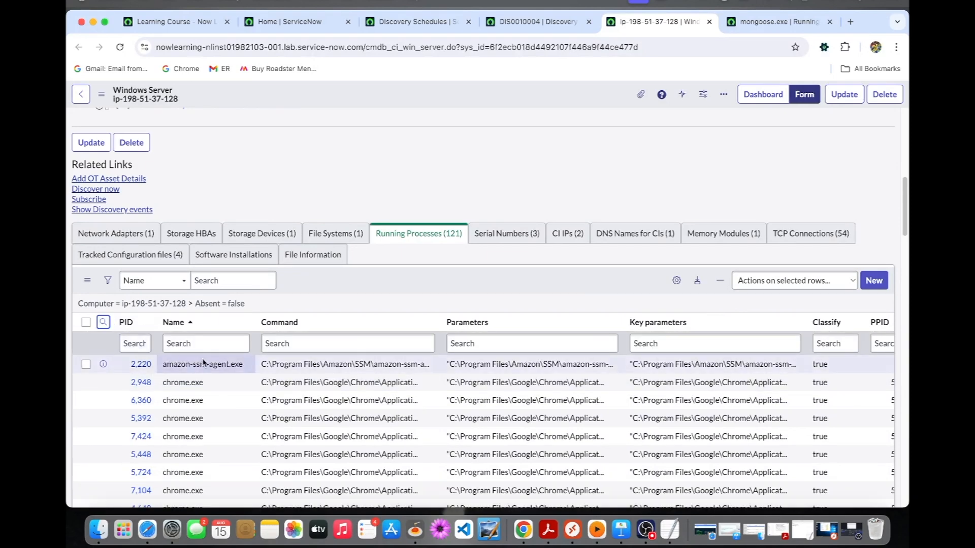
left_click(205, 345)
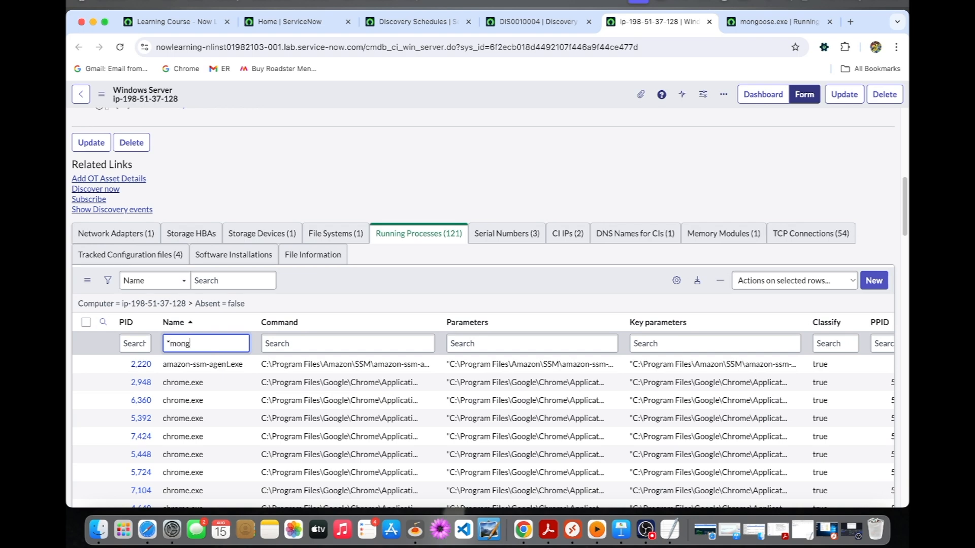
key("Return")
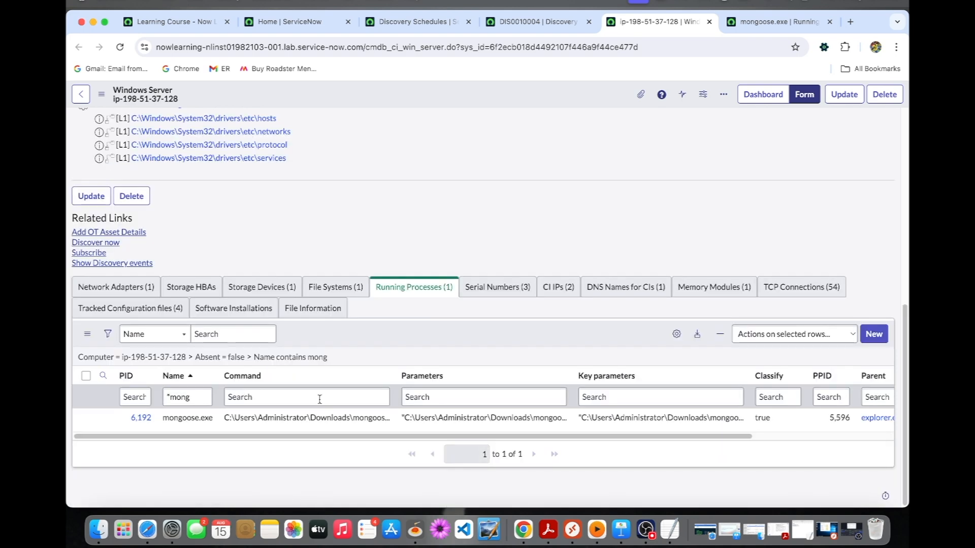
left_click(512, 402)
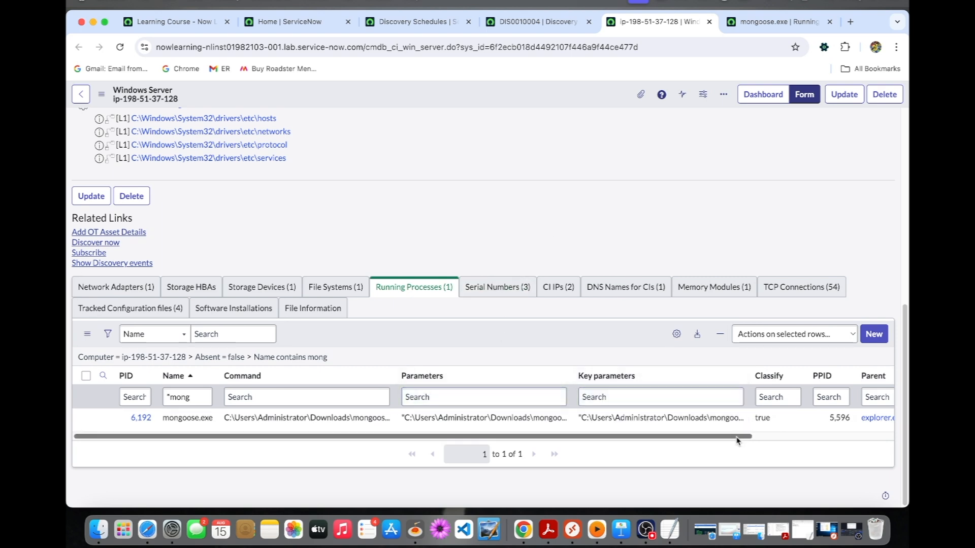
left_click_drag(741, 436, 906, 435)
scroll(533, 425, "left", 4)
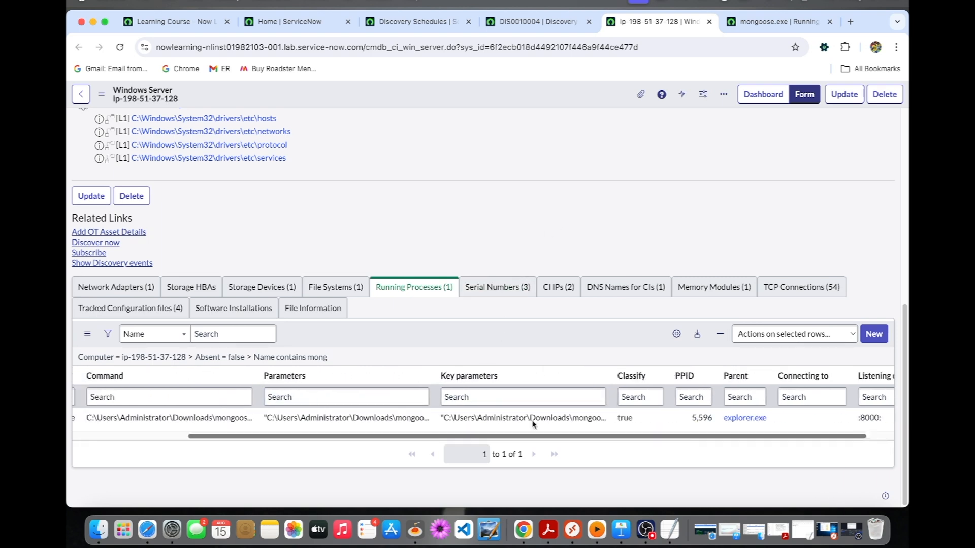
Step: Return to the mongoose.exe process record and copy the file name mongoose.exe from its Parameters value
left_click(769, 23)
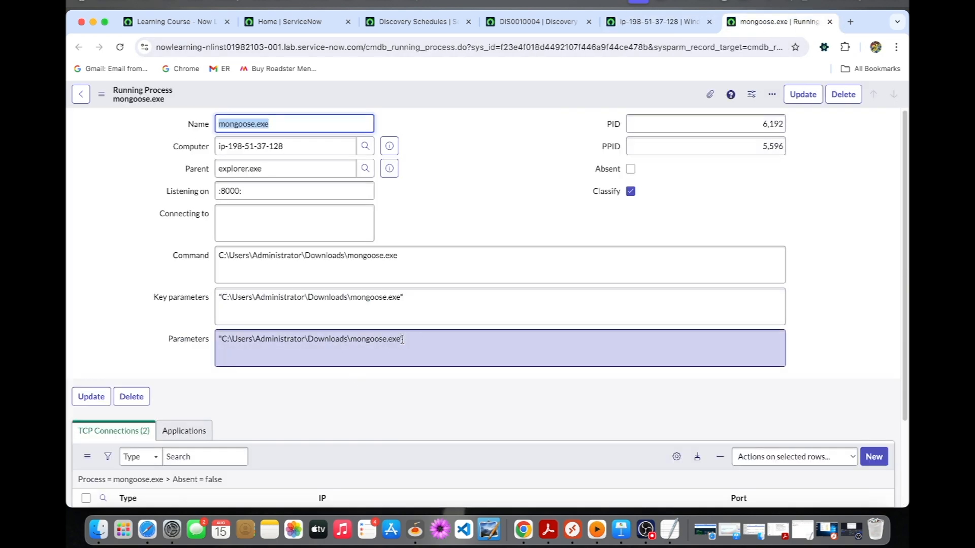
left_click_drag(402, 339, 363, 340)
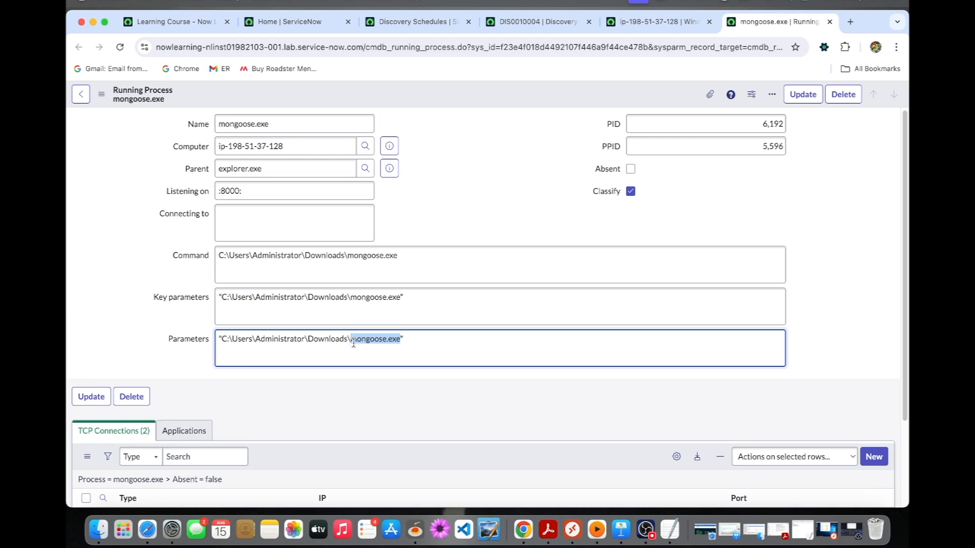
left_click_drag(354, 343, 350, 341)
left_click(574, 196)
Step: Check the text note with the classification's name, table and relationship type, and return to the browser
left_click(124, 530)
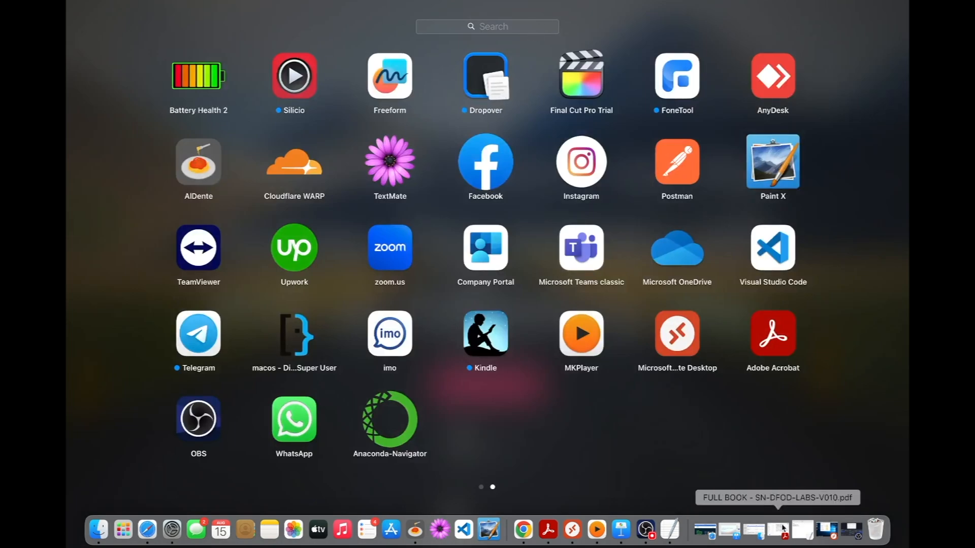
left_click(804, 529)
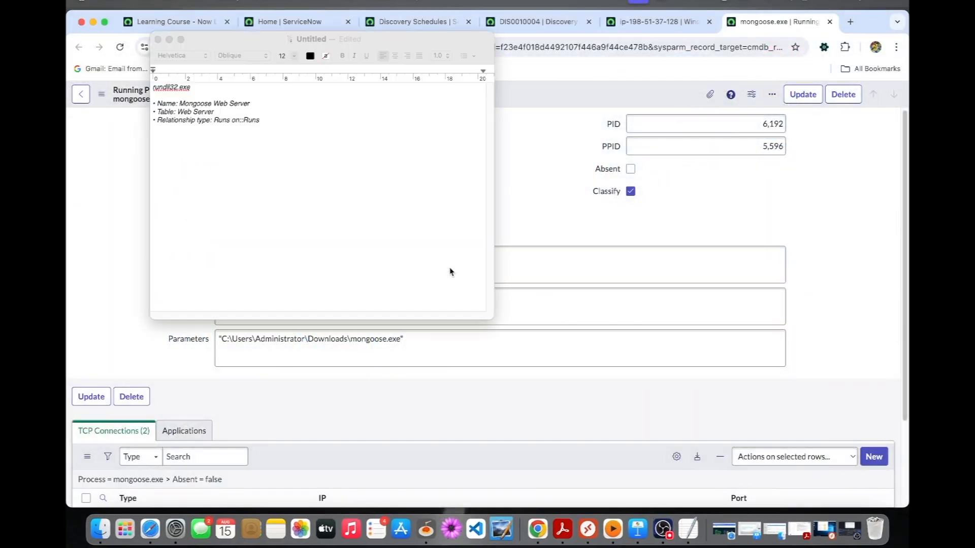
key("super+Tab")
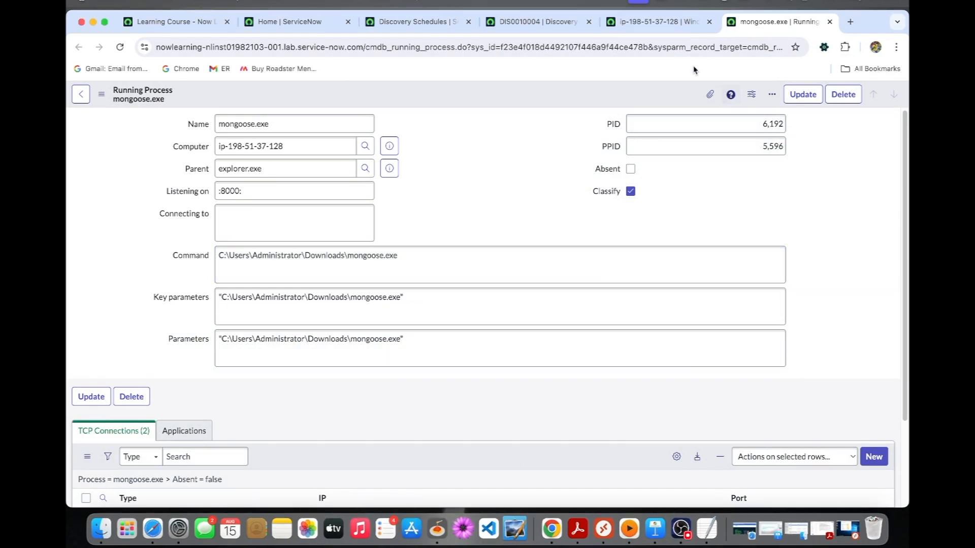
Step: Find "processes" in the ServiceNow home page's application navigator and open the CI Classification Processes list in a new browser tab
left_click(457, 22)
left_click(298, 21)
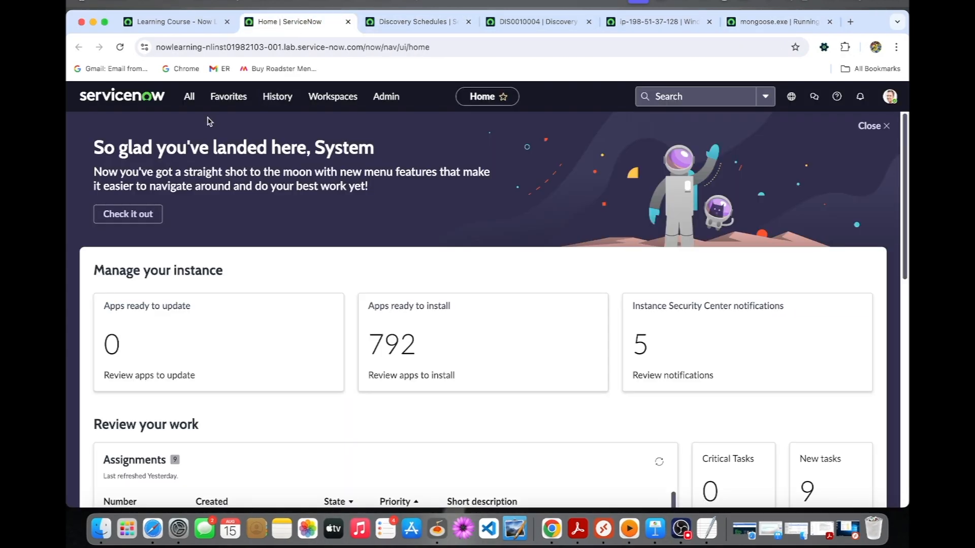
left_click(189, 96)
type("discovery sc")
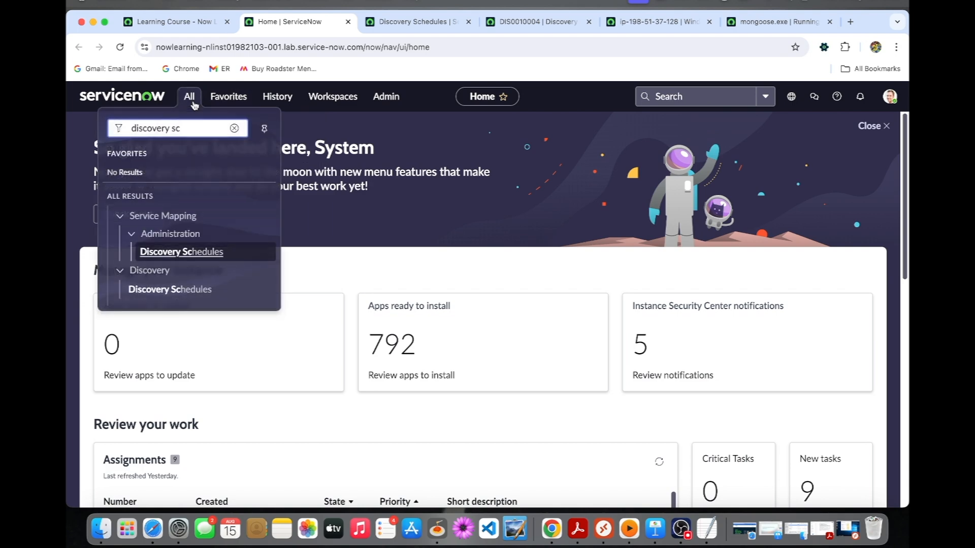
left_click(234, 128)
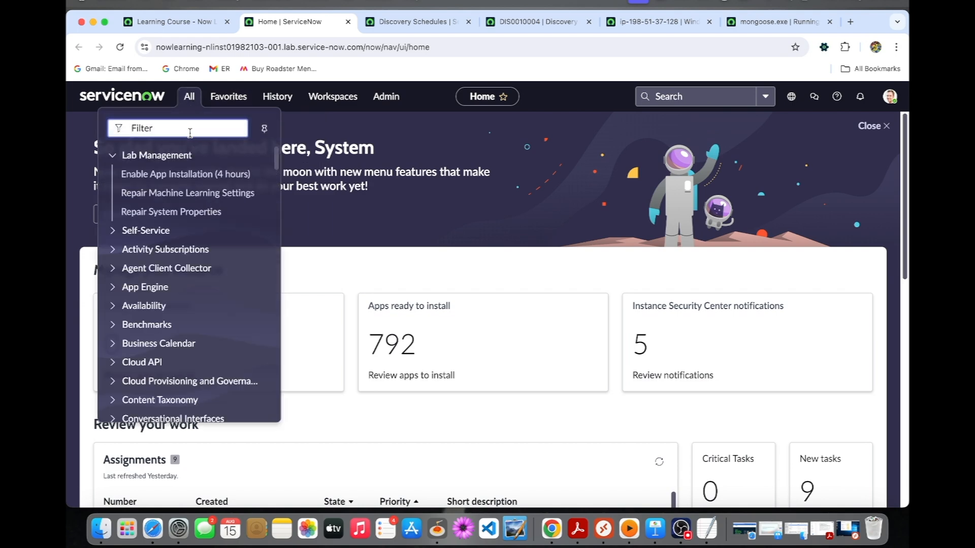
type("process")
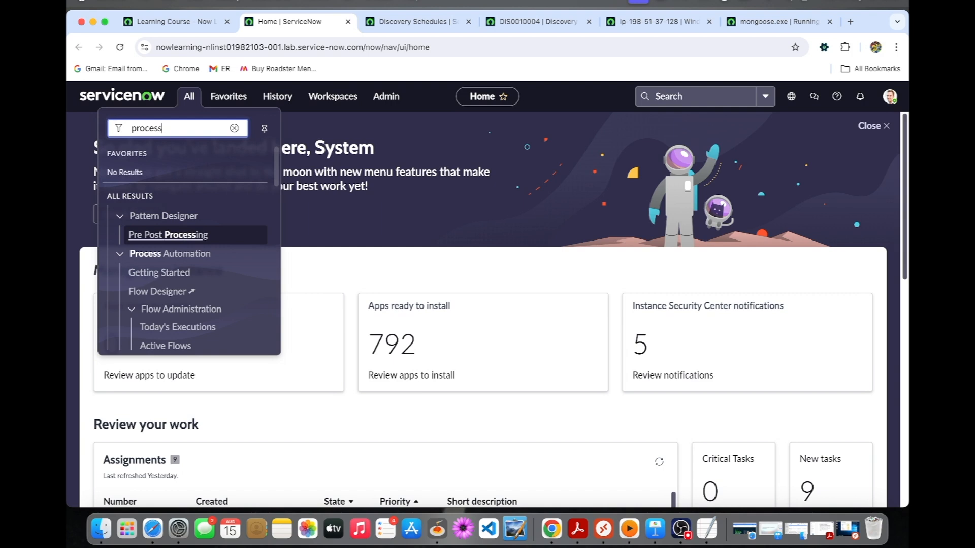
type("es")
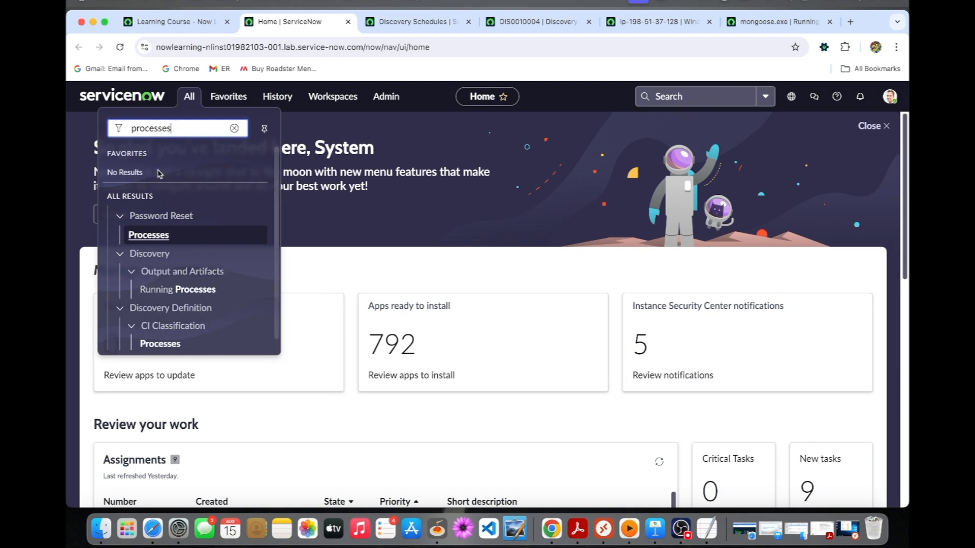
scroll(190, 317, "down", 1)
right_click(174, 335)
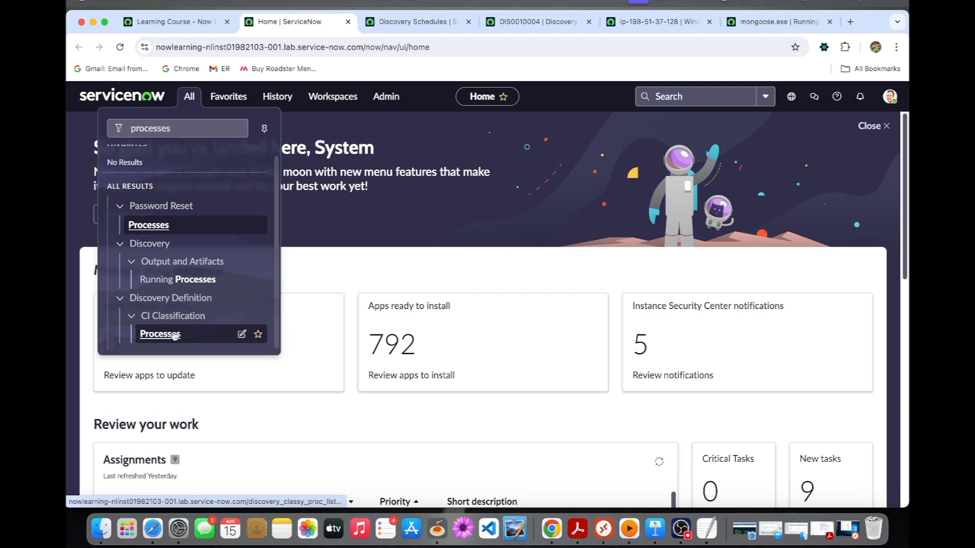
left_click(175, 336, "super")
left_click(369, 25)
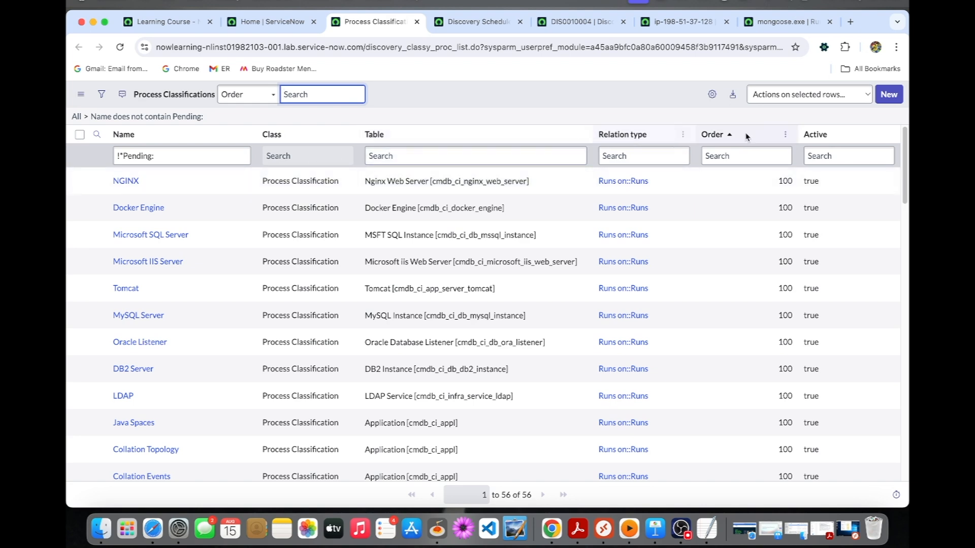
Step: Start a new process classification named "Mongoose web server" and set its table to Web Server
left_click(900, 101)
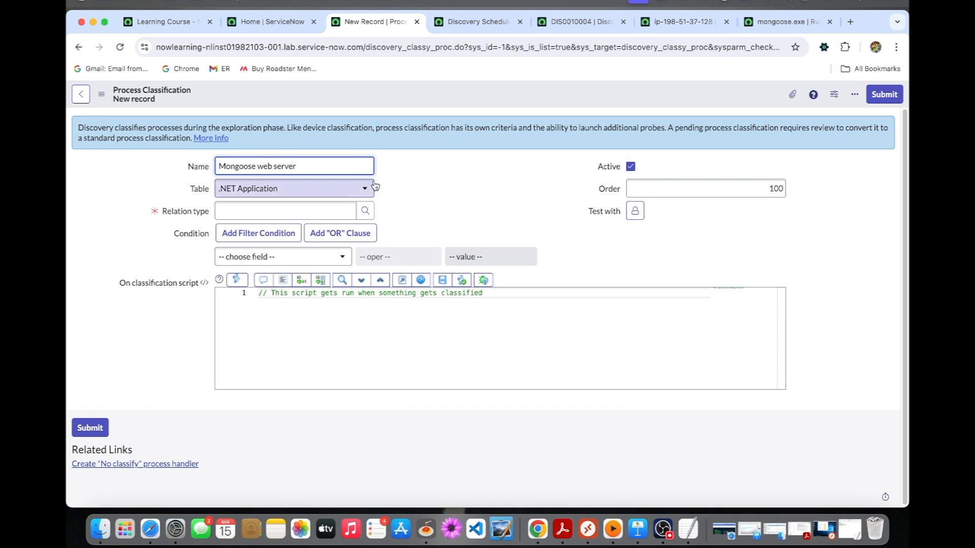
left_click(345, 191)
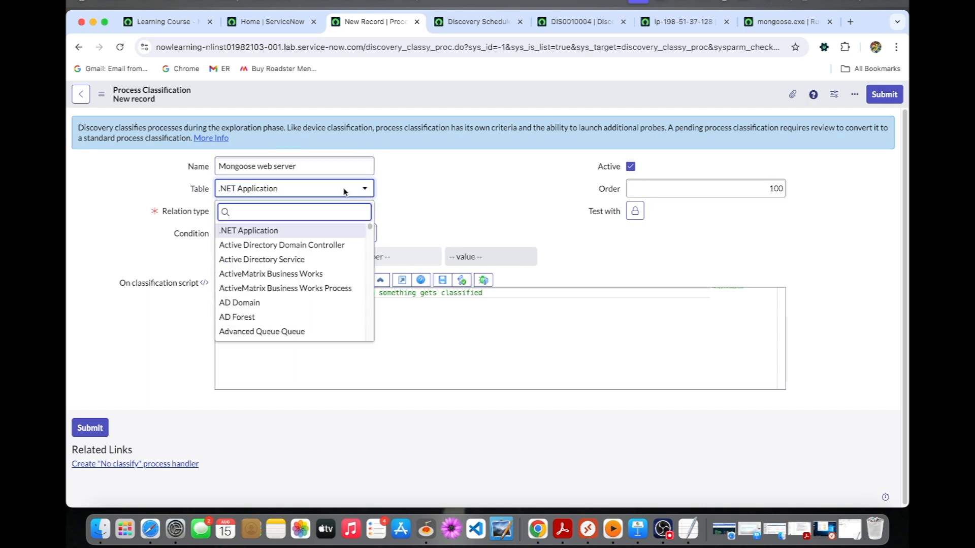
type("we")
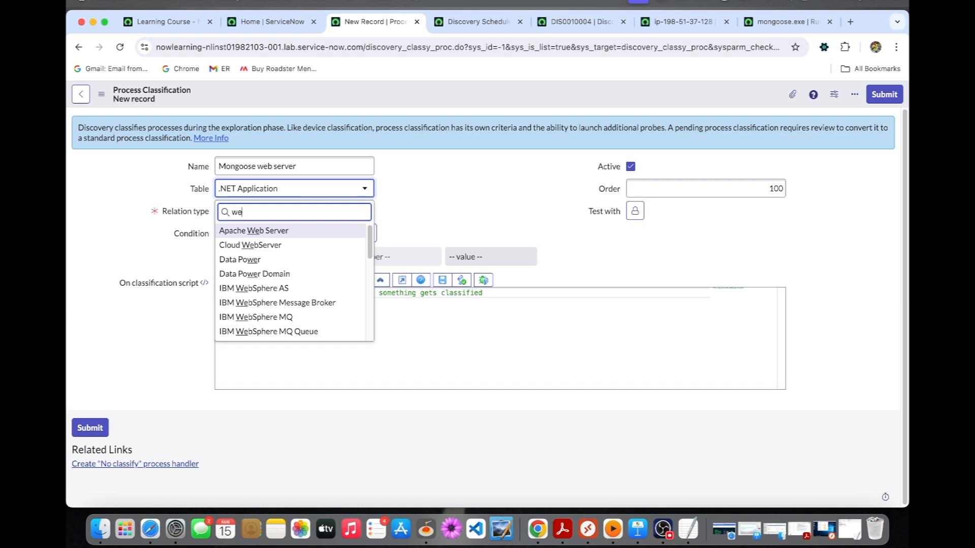
type("b s")
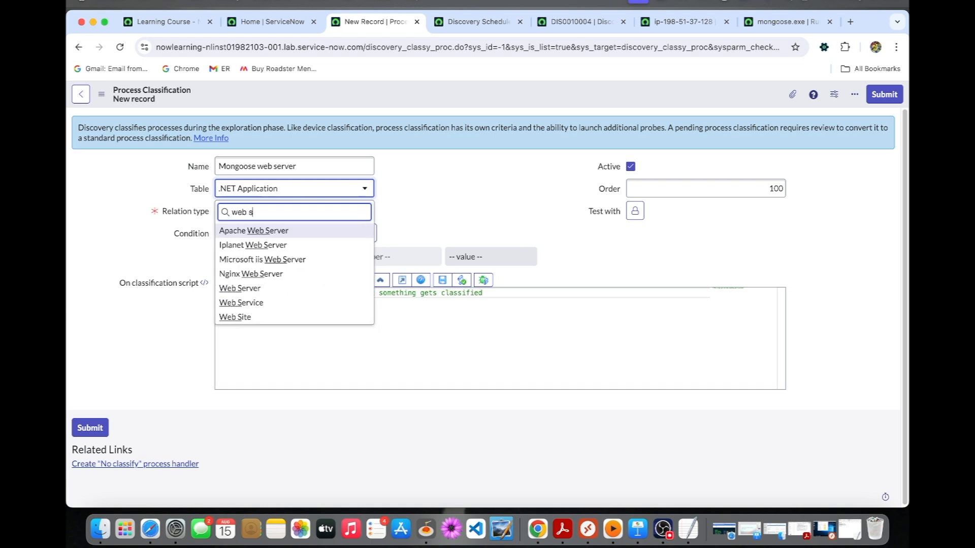
left_click(299, 288)
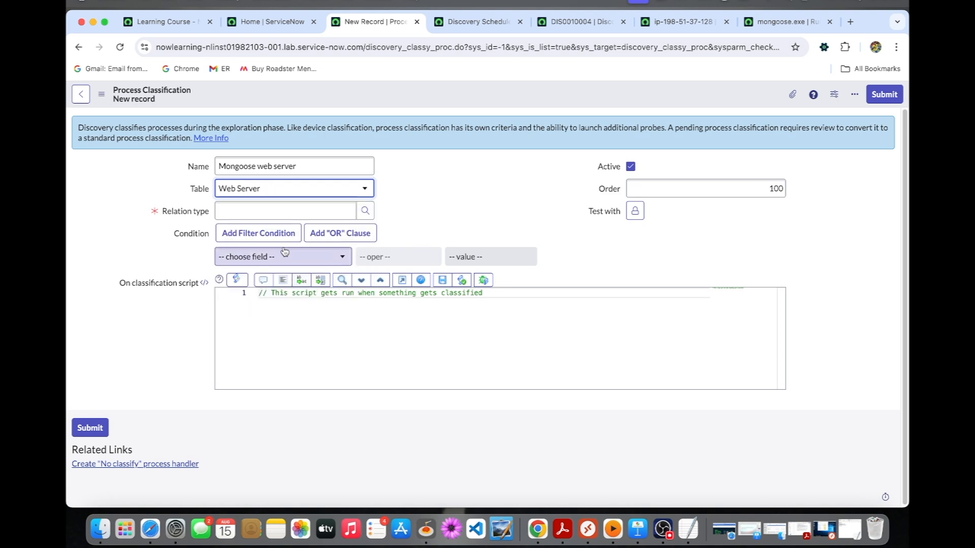
Step: Look up "runs" among the CI relationship types and set the classification's relation type to Runs on::Runs
left_click(371, 213)
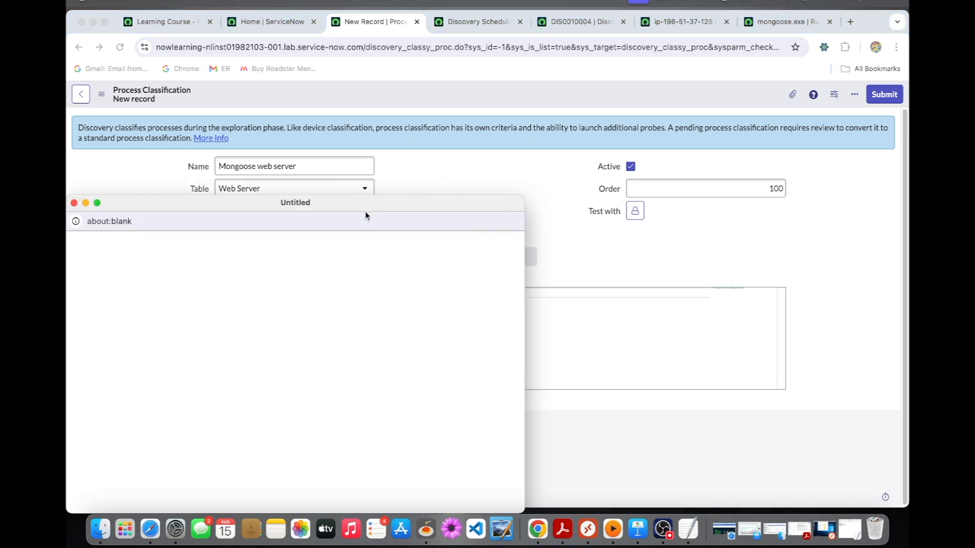
left_click(189, 307)
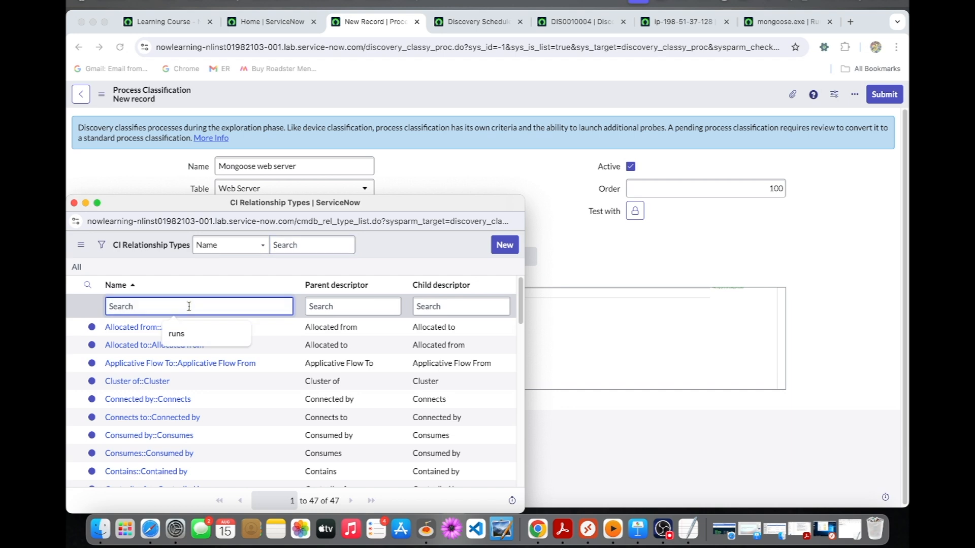
type("runs")
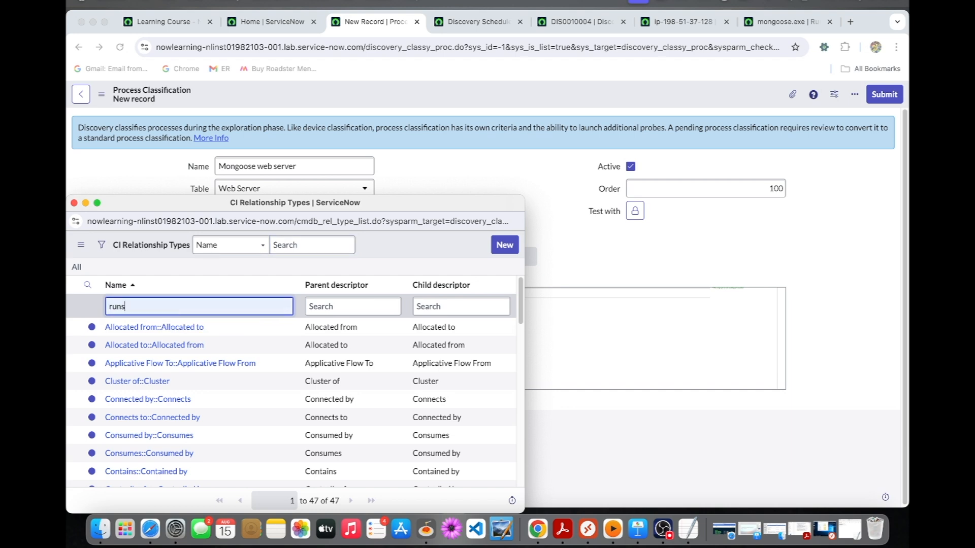
key("Return")
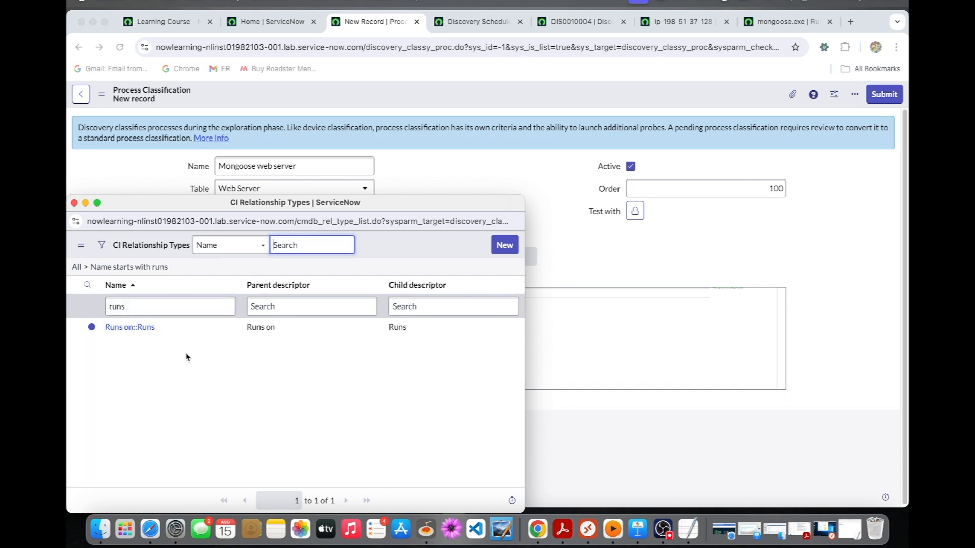
left_click(147, 333)
left_click(146, 328)
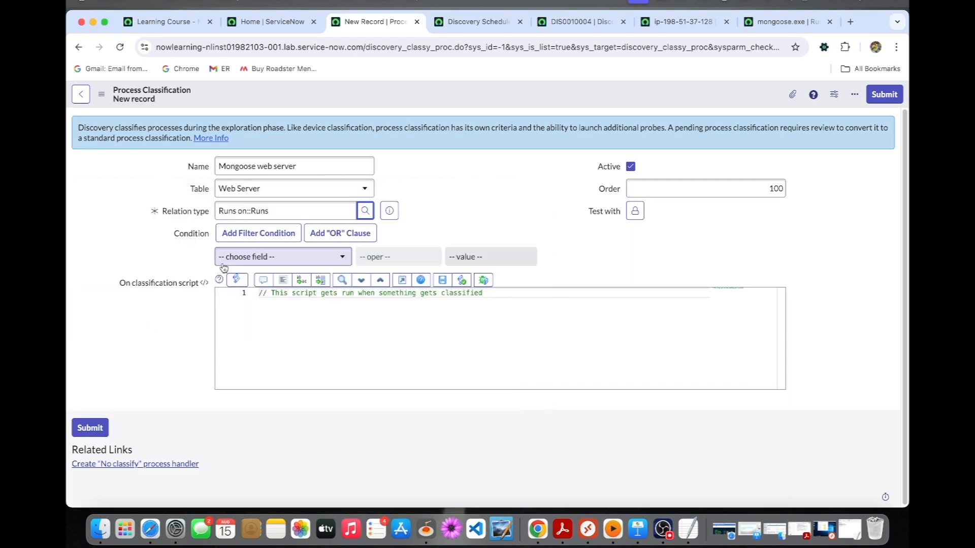
Step: Set the classification's condition to Parameters contains mongoose.exe
left_click(305, 259)
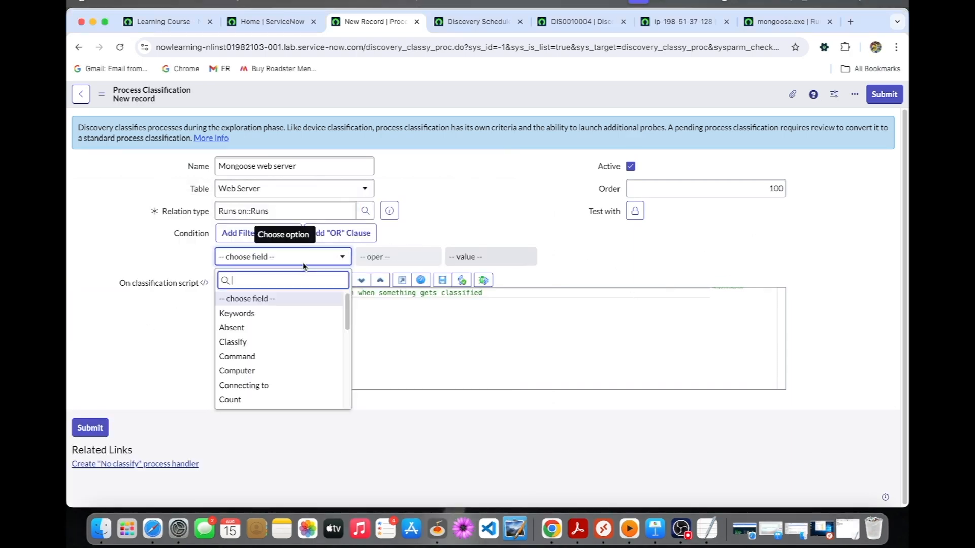
type("para")
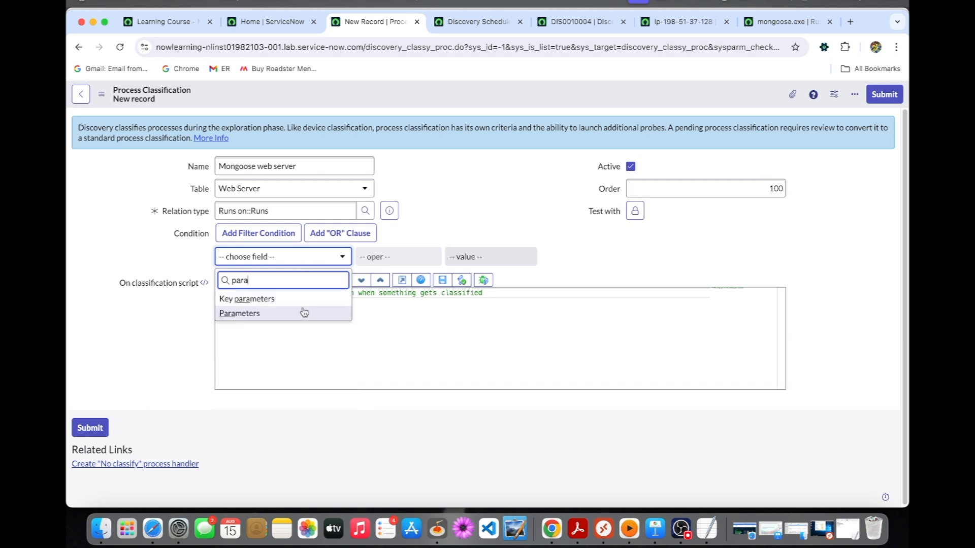
left_click(304, 313)
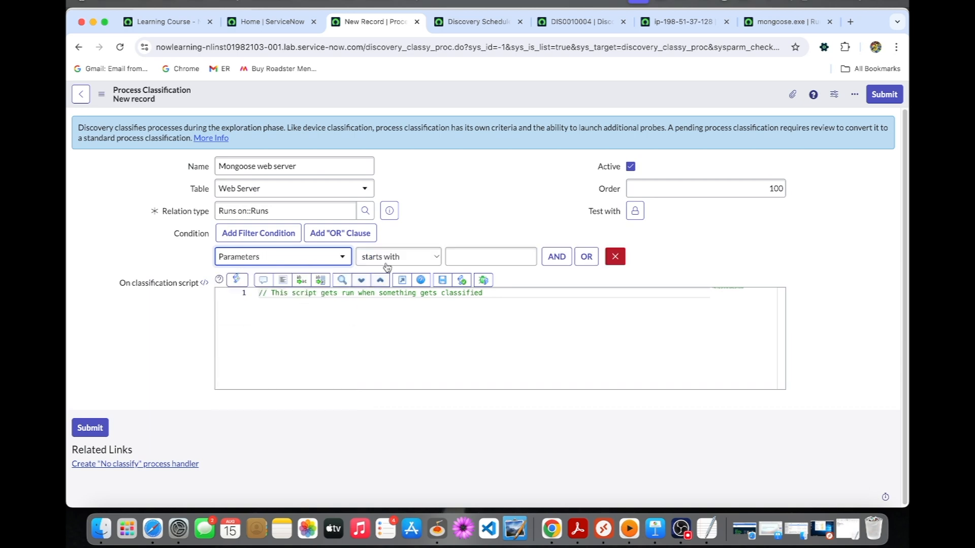
left_click(394, 259)
left_click(391, 274)
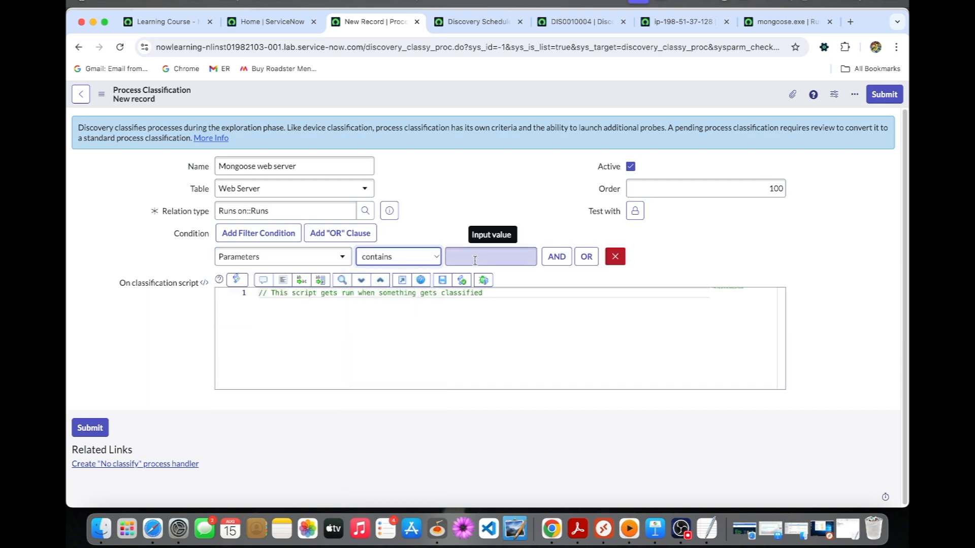
left_click(474, 261)
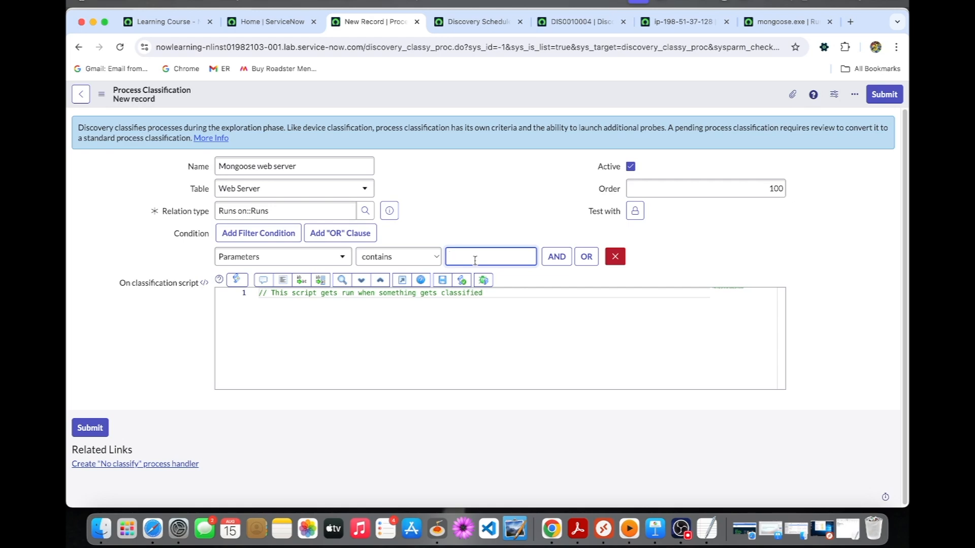
type("mongoose.exe")
Step: Add a second required condition, Parameters does not contain rundll32.exe, and save the Mongoose web server process classification
left_click(549, 262)
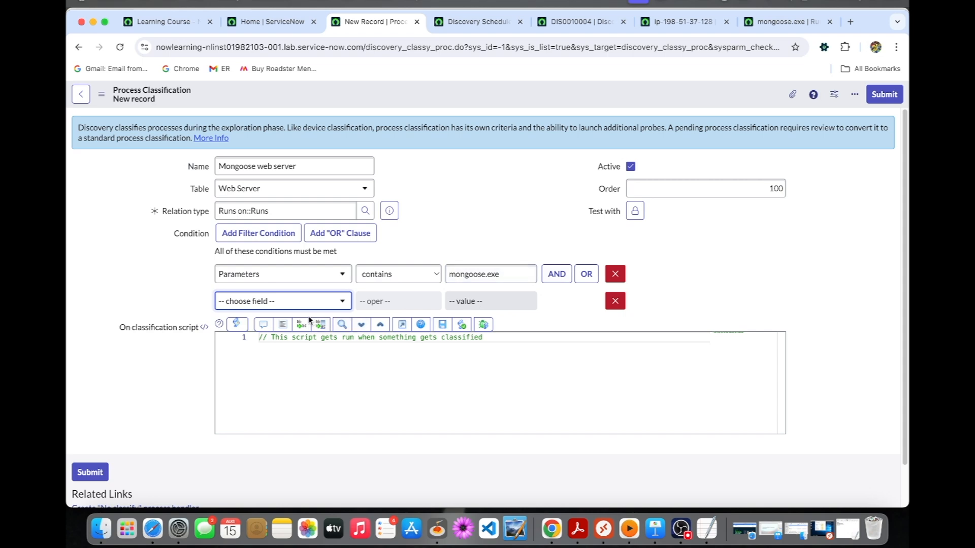
left_click(305, 300)
type("pa")
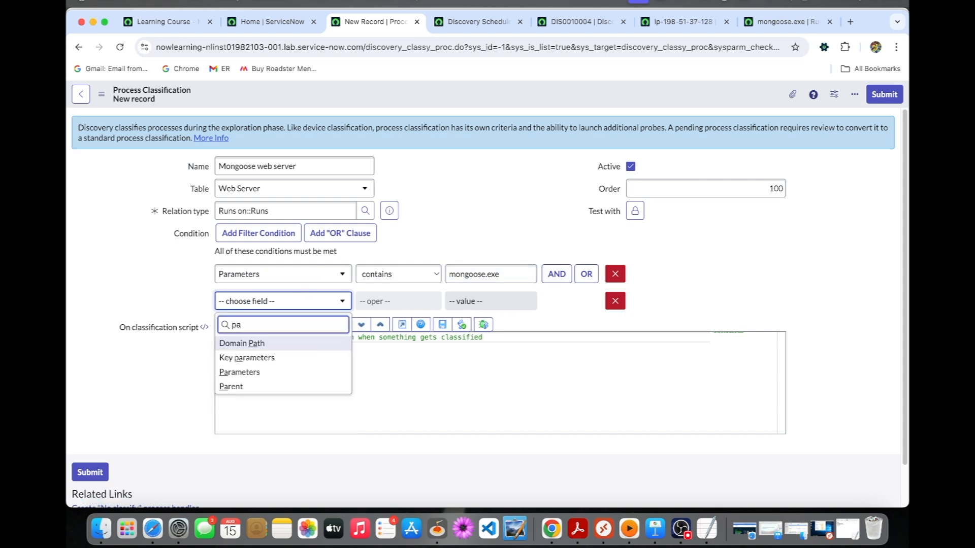
left_click(277, 374)
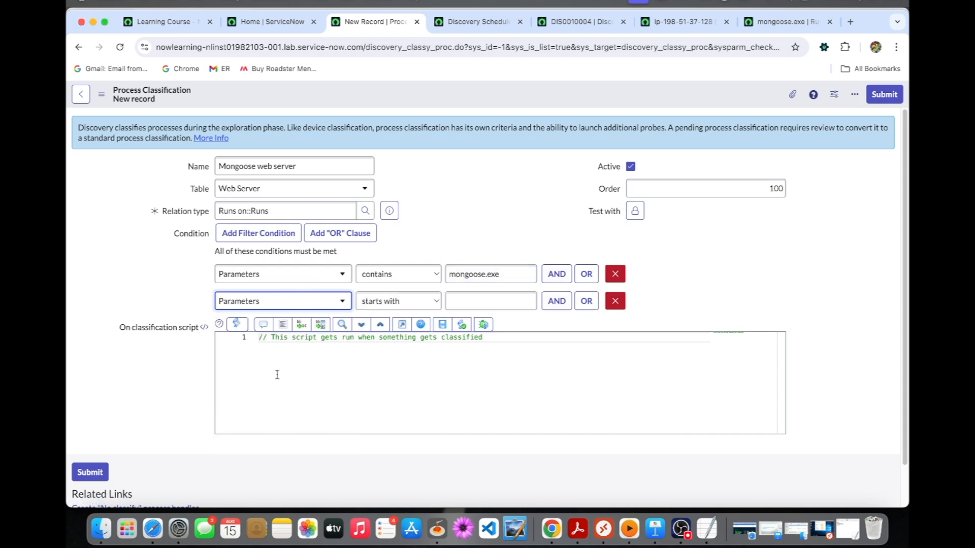
left_click(385, 301)
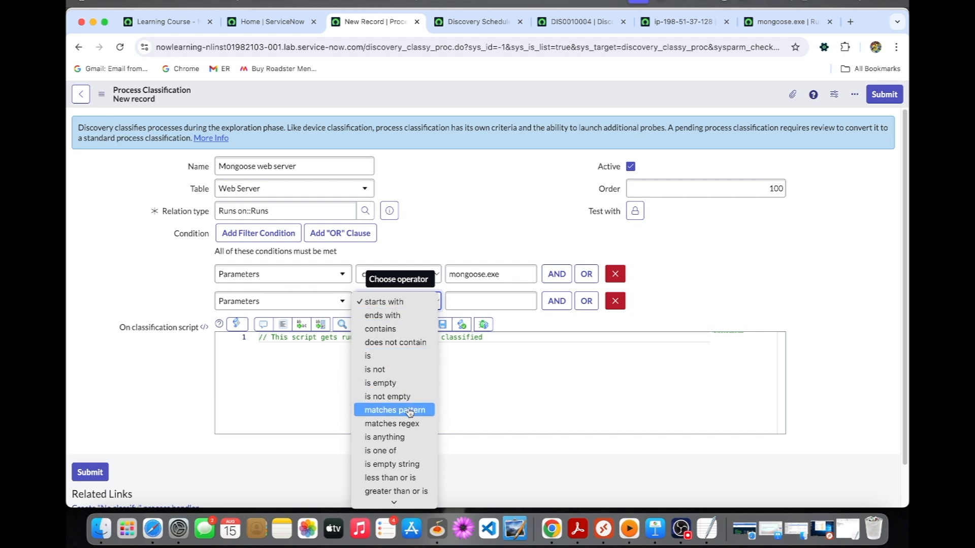
scroll(409, 411, "down", 2)
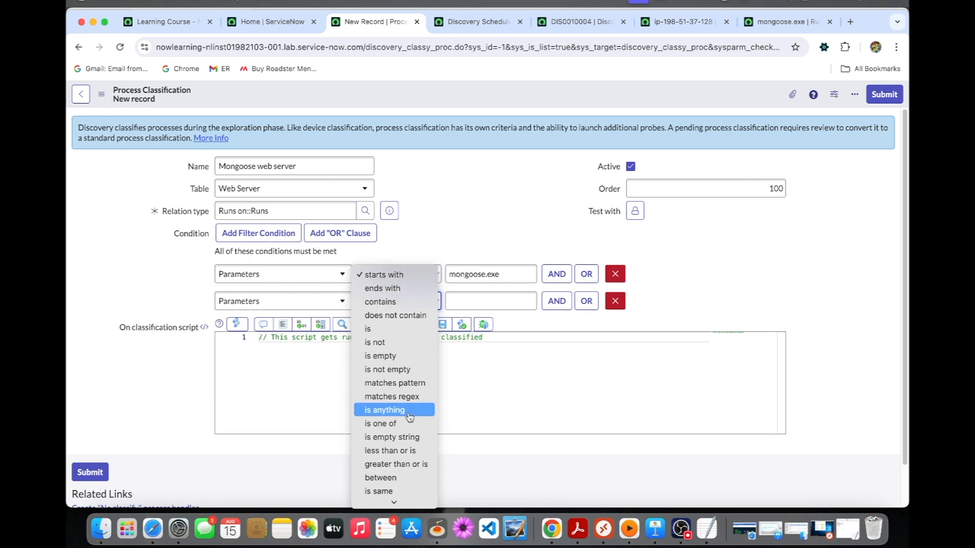
left_click(401, 316)
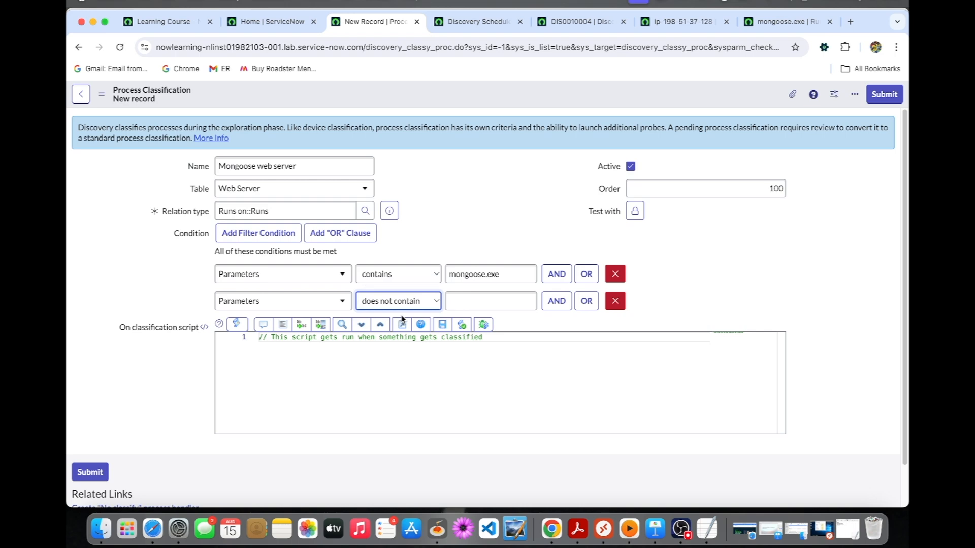
left_click(455, 301)
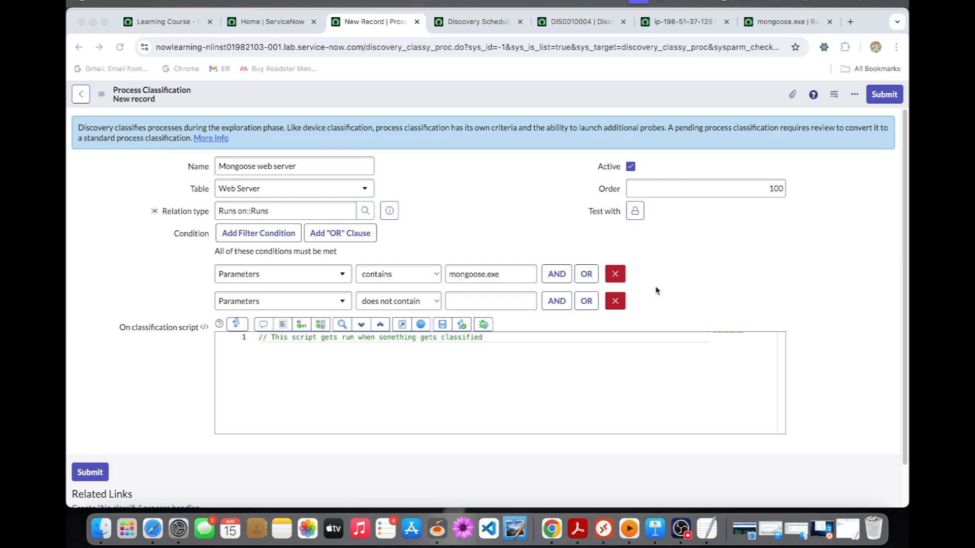
type("rundll32.exe")
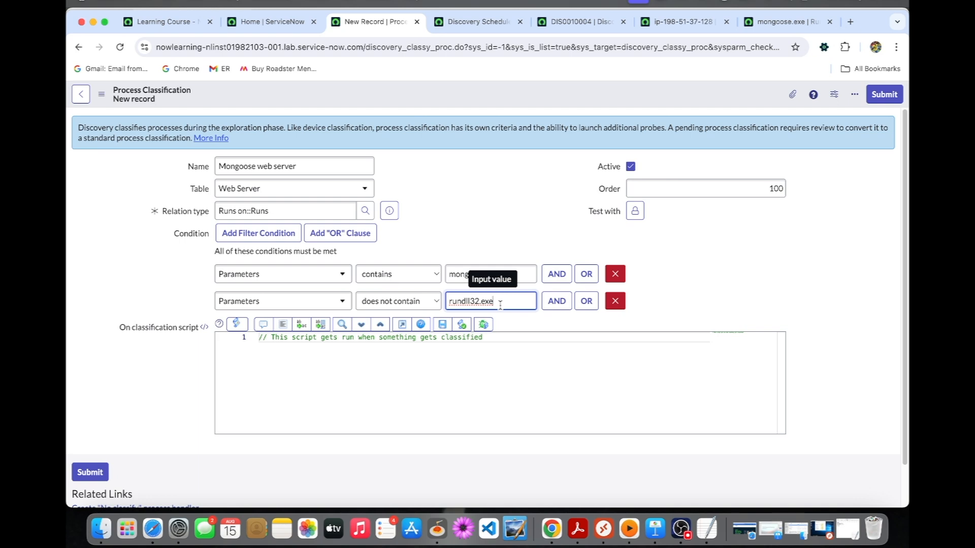
right_click(413, 97)
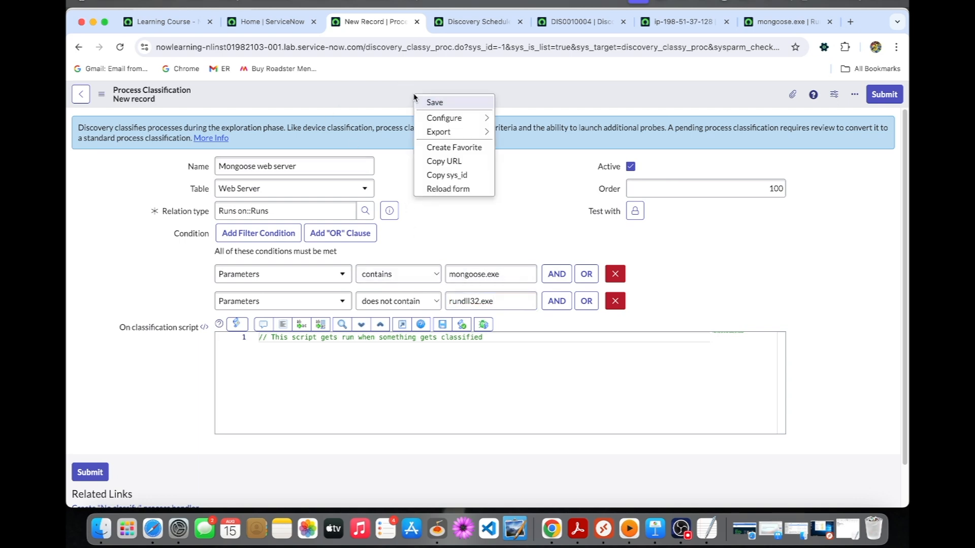
left_click(424, 102)
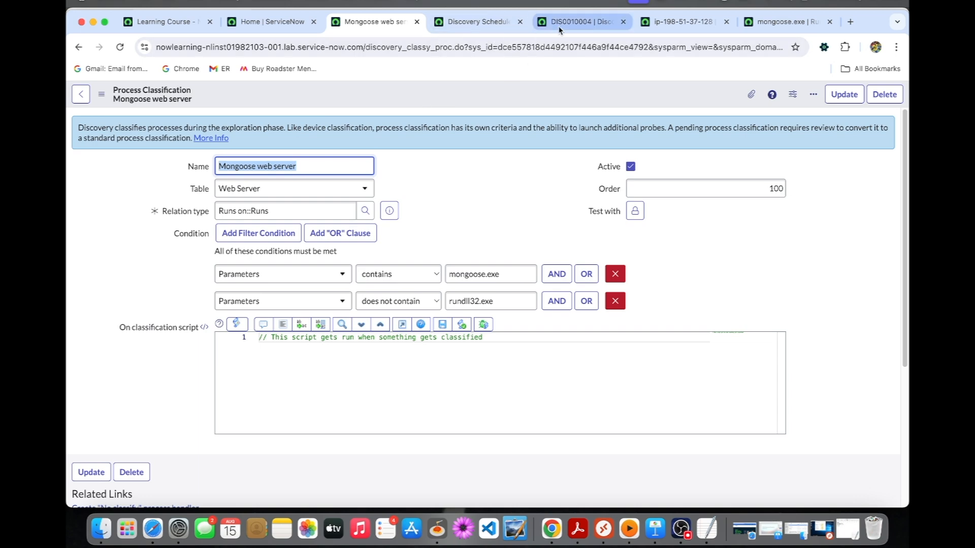
Step: Open the My Windows Server Discovery schedule from the discovery status record in its browser tab and start Discovery immediately
left_click(590, 30)
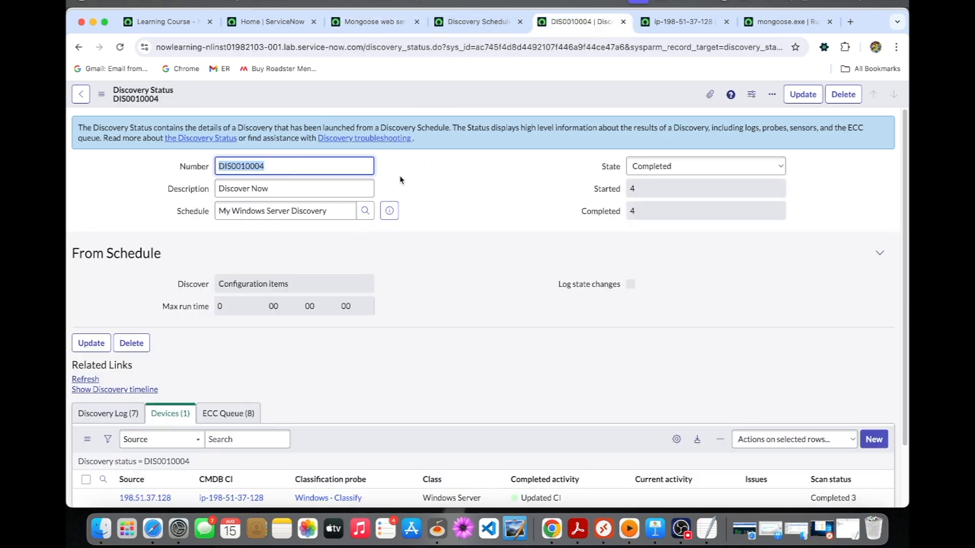
left_click(390, 211)
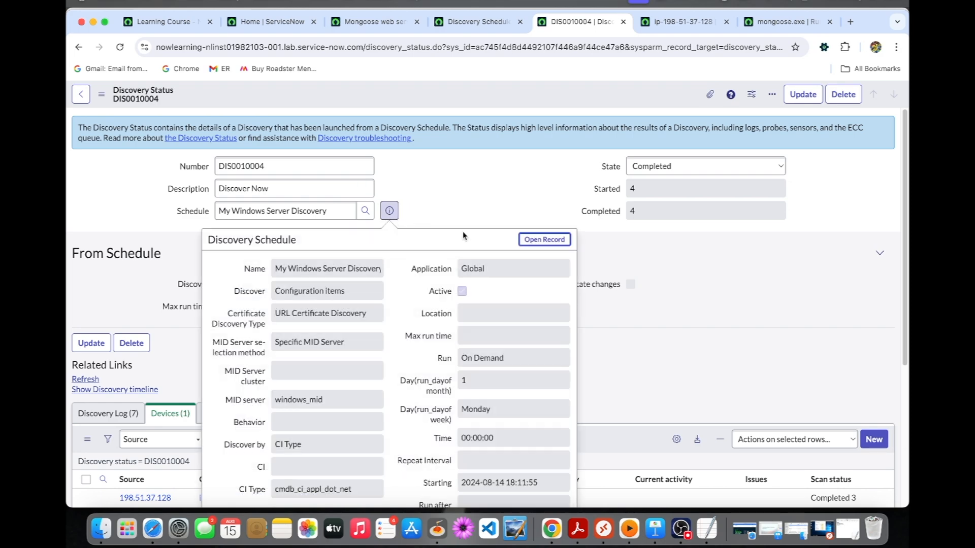
left_click(525, 244)
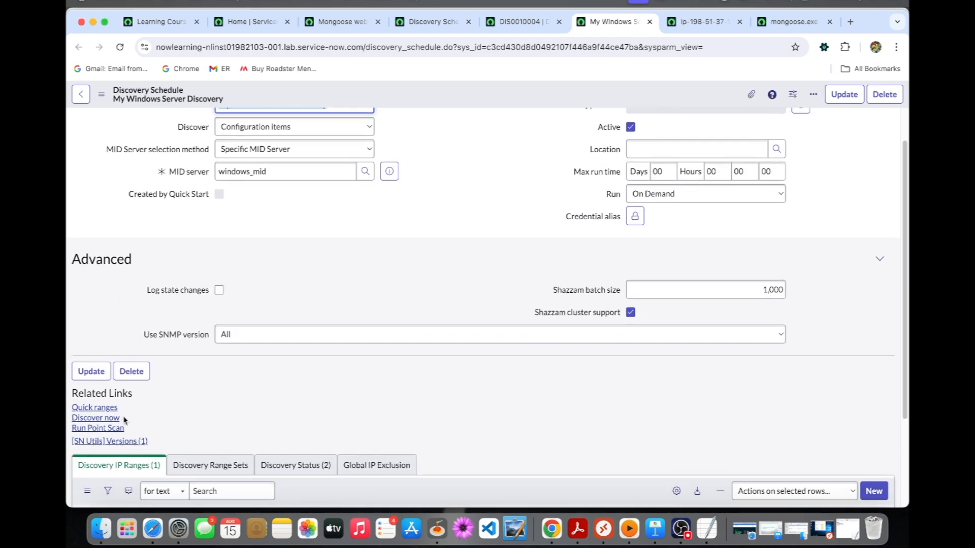
left_click(114, 419)
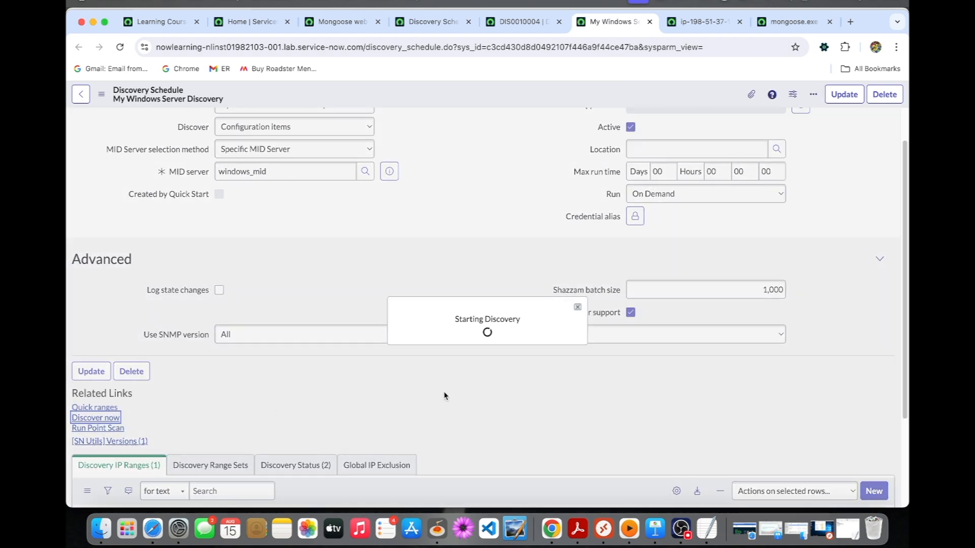